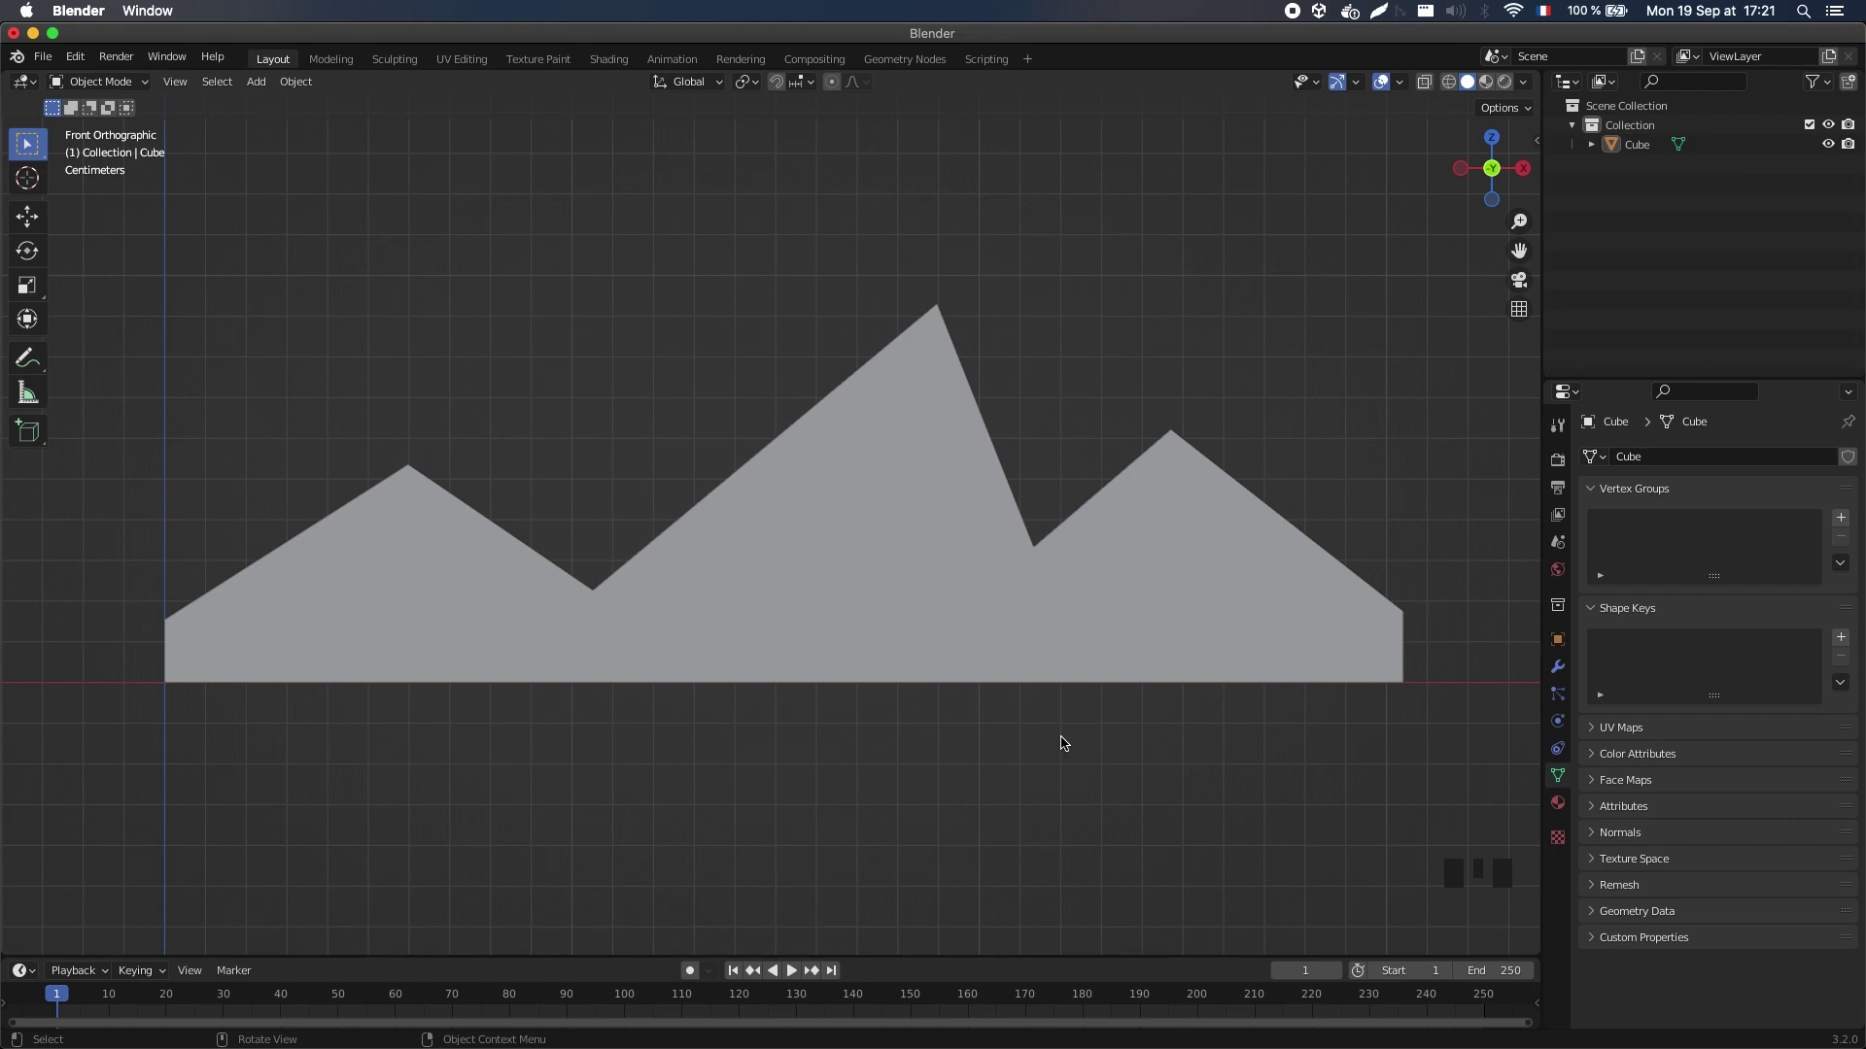
Select all the mountain mesh's vertices in Edit Mode and scale them to 0 along Z.
click(924, 523)
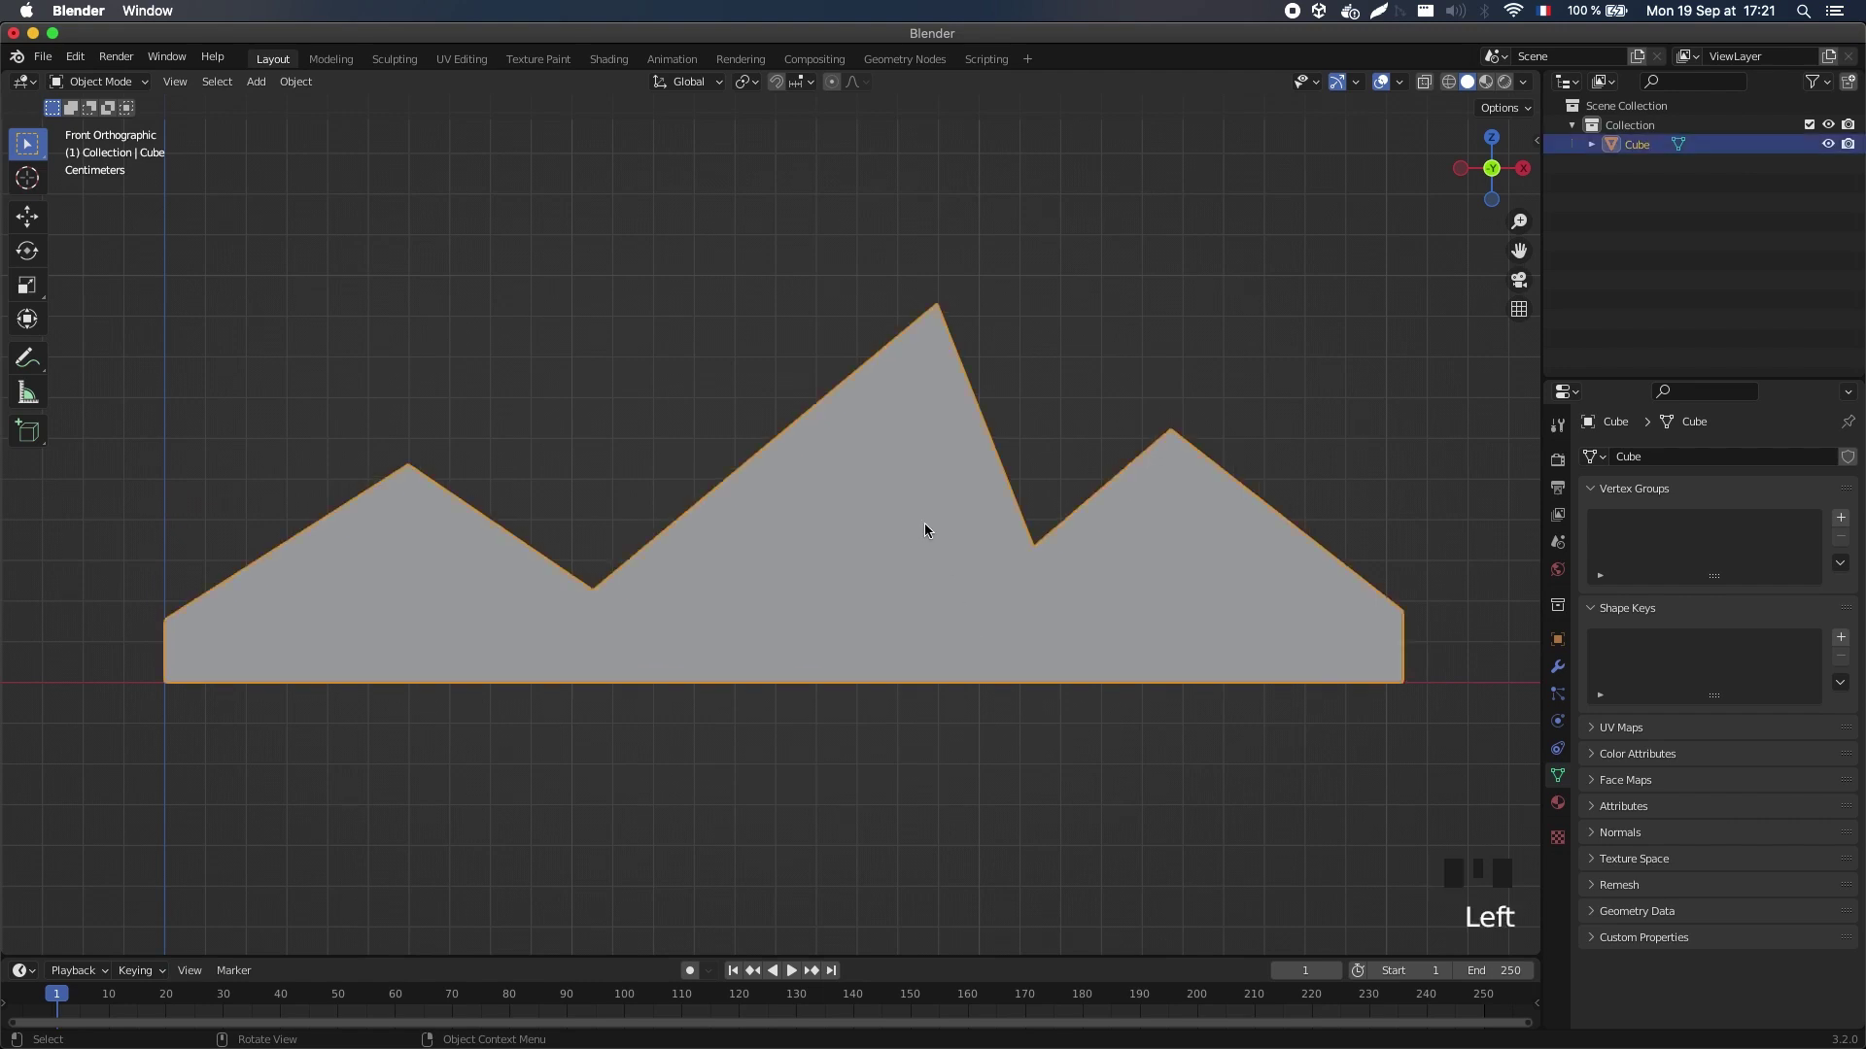
key(Tab)
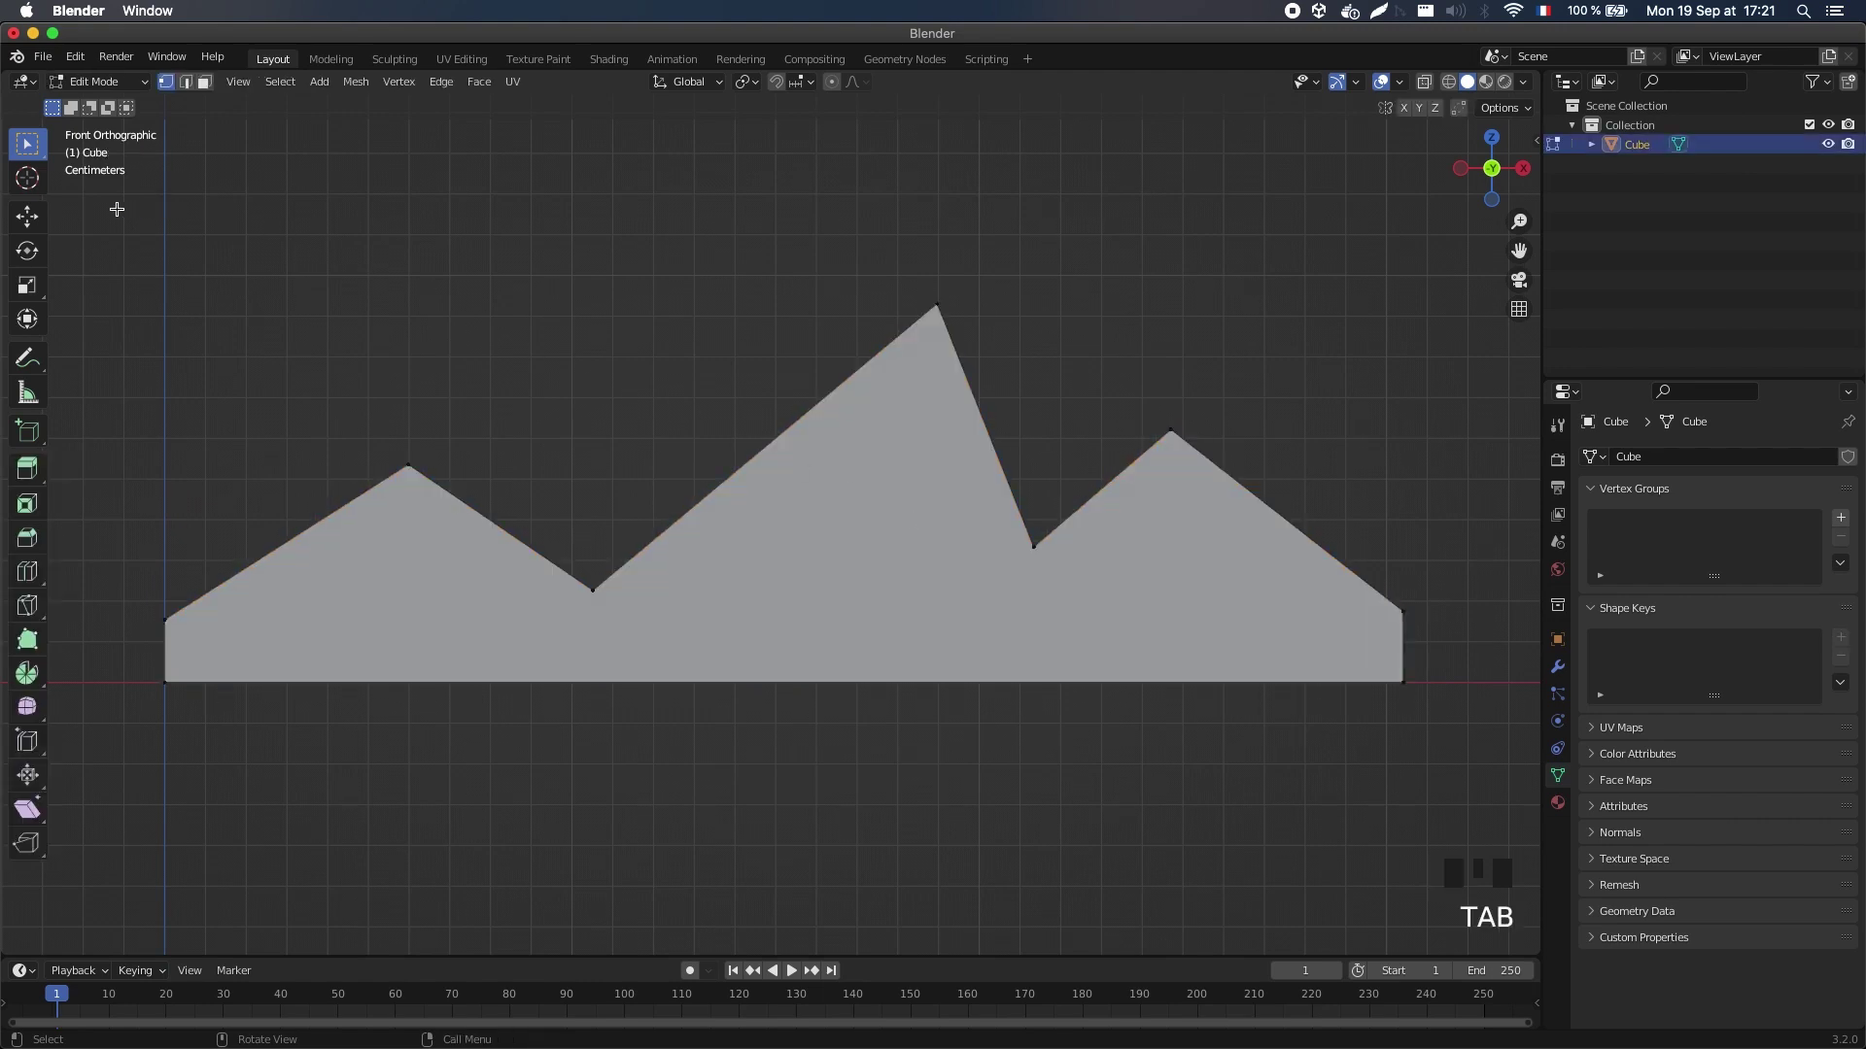
drag(117, 209, 1504, 653)
key(s)
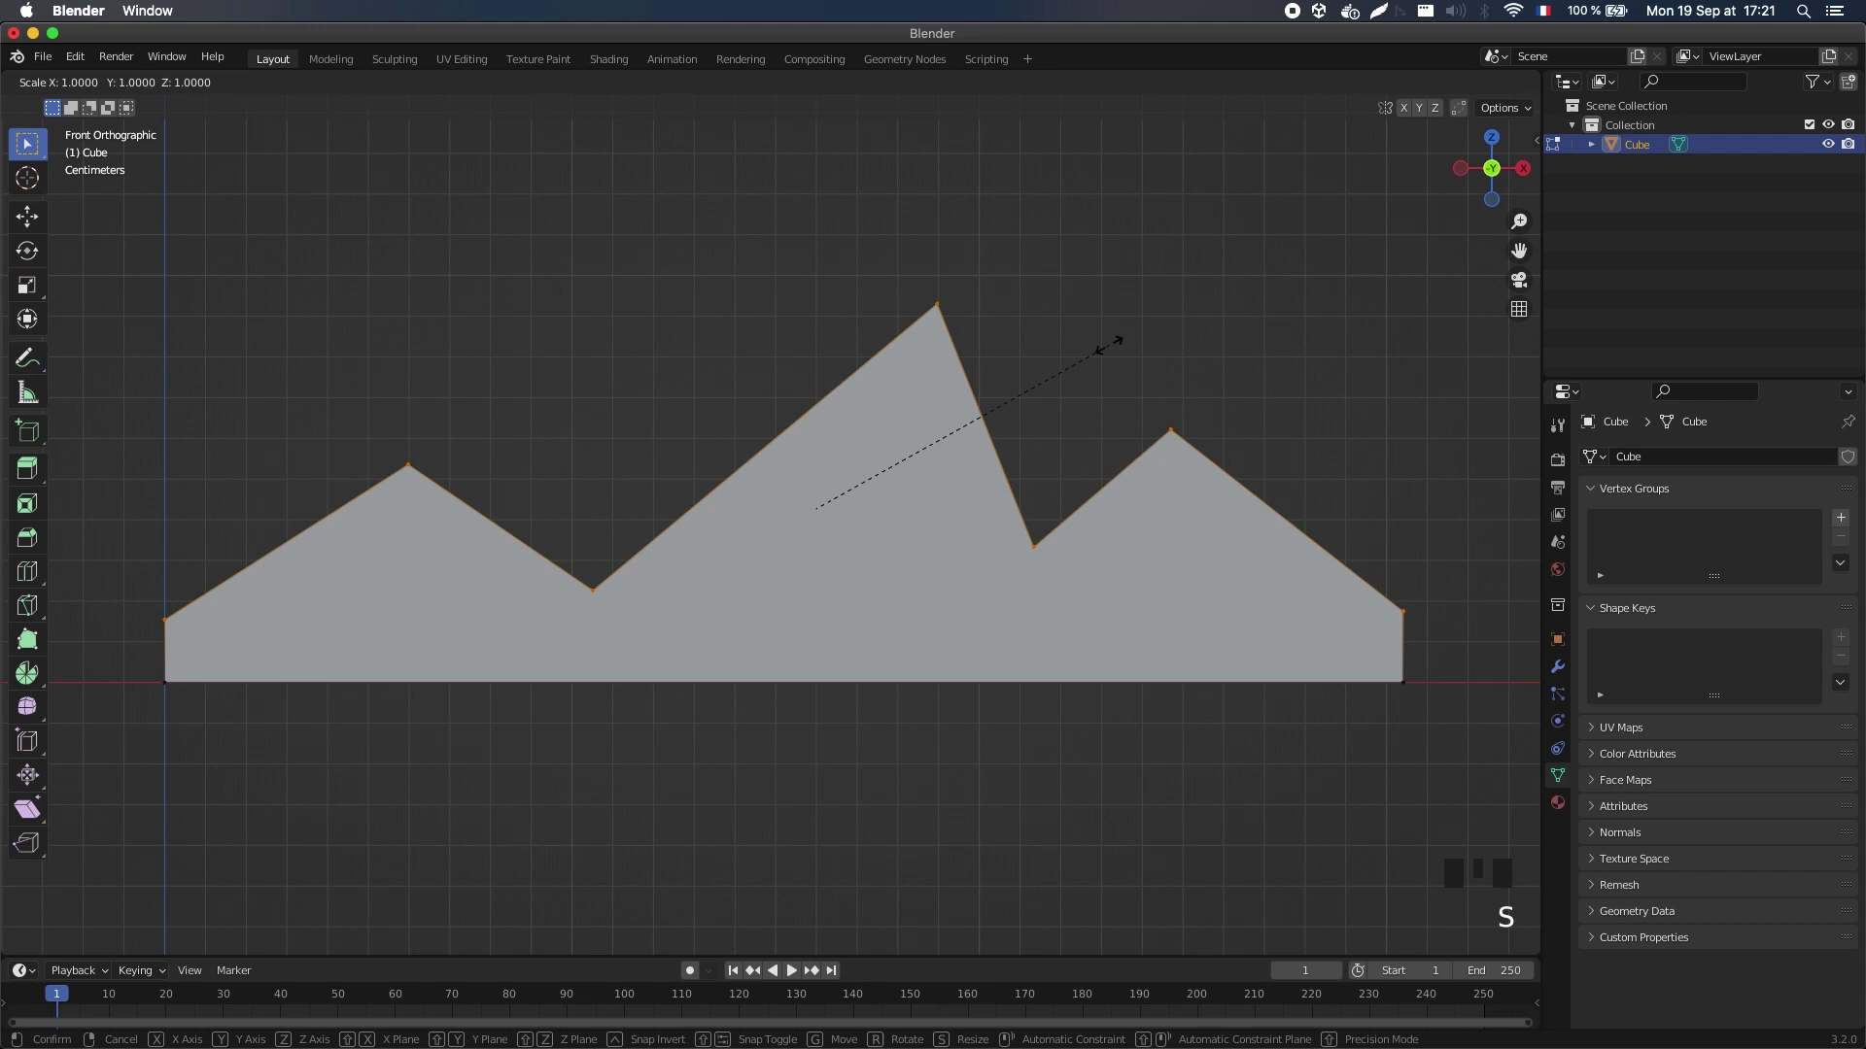
key(z)
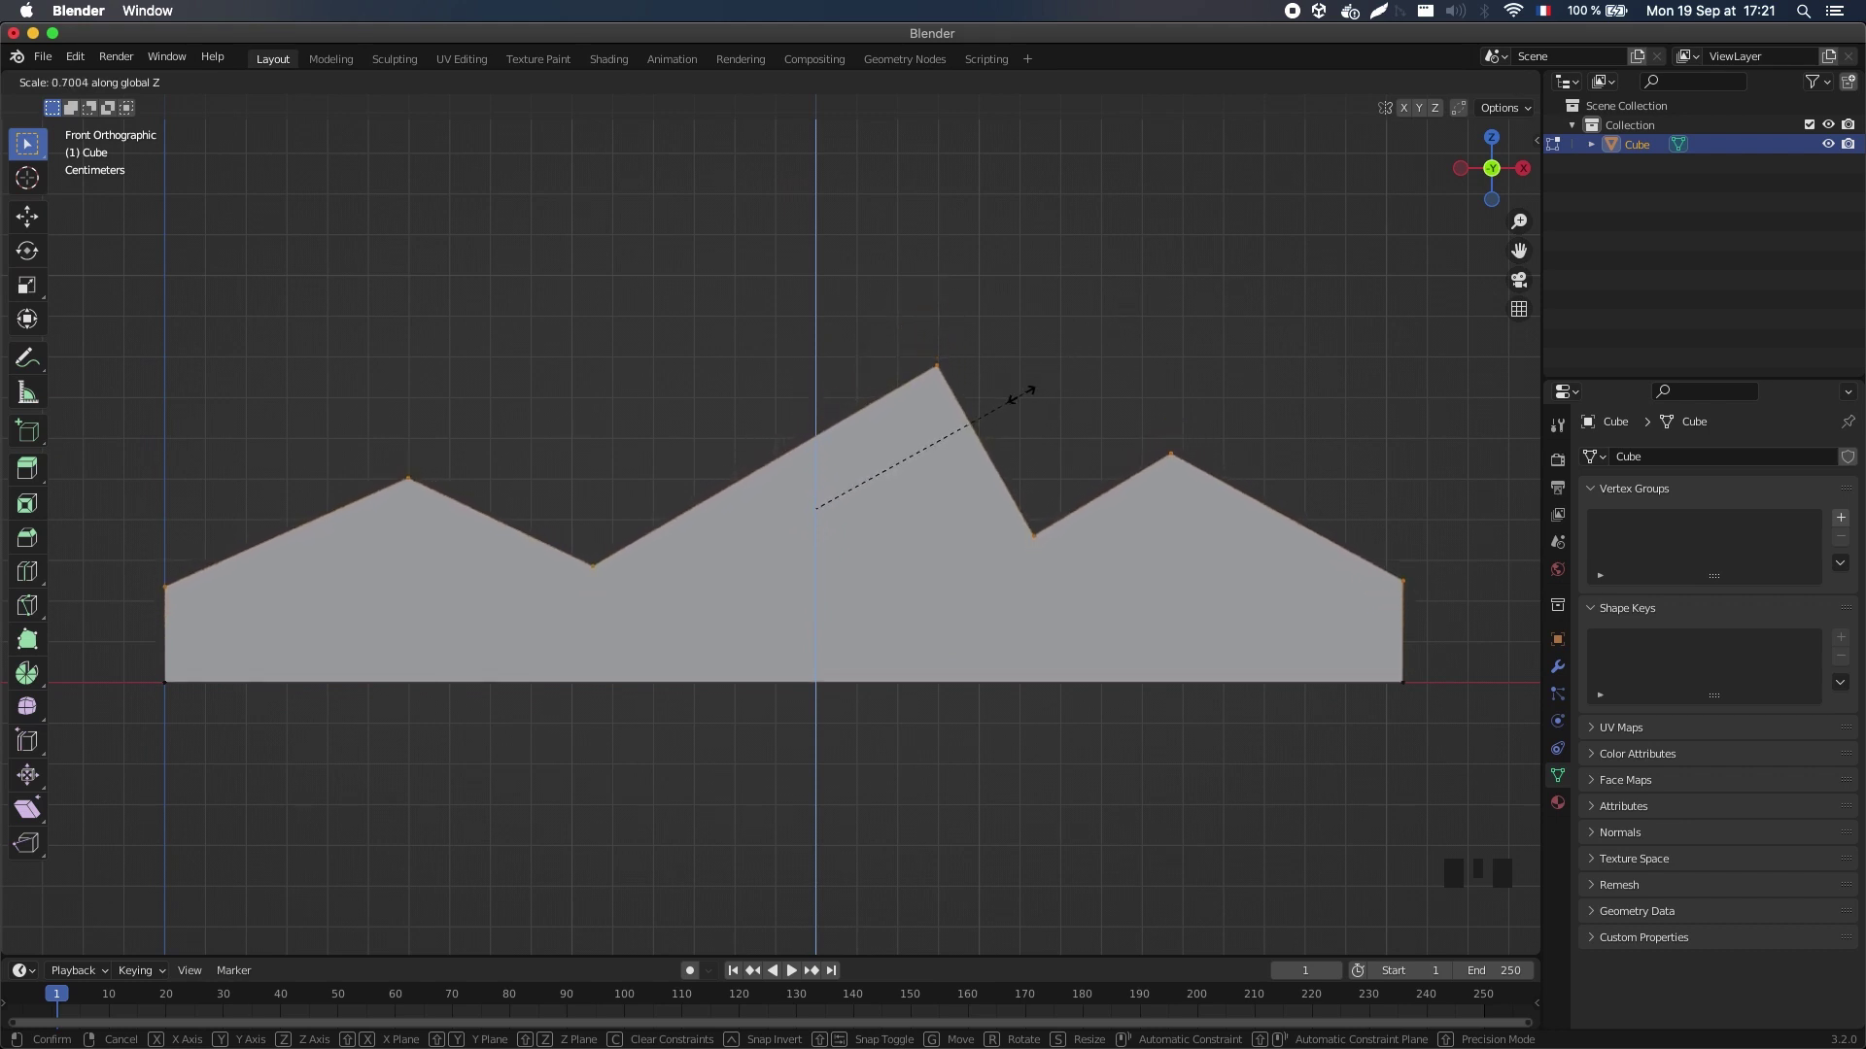
text(0)
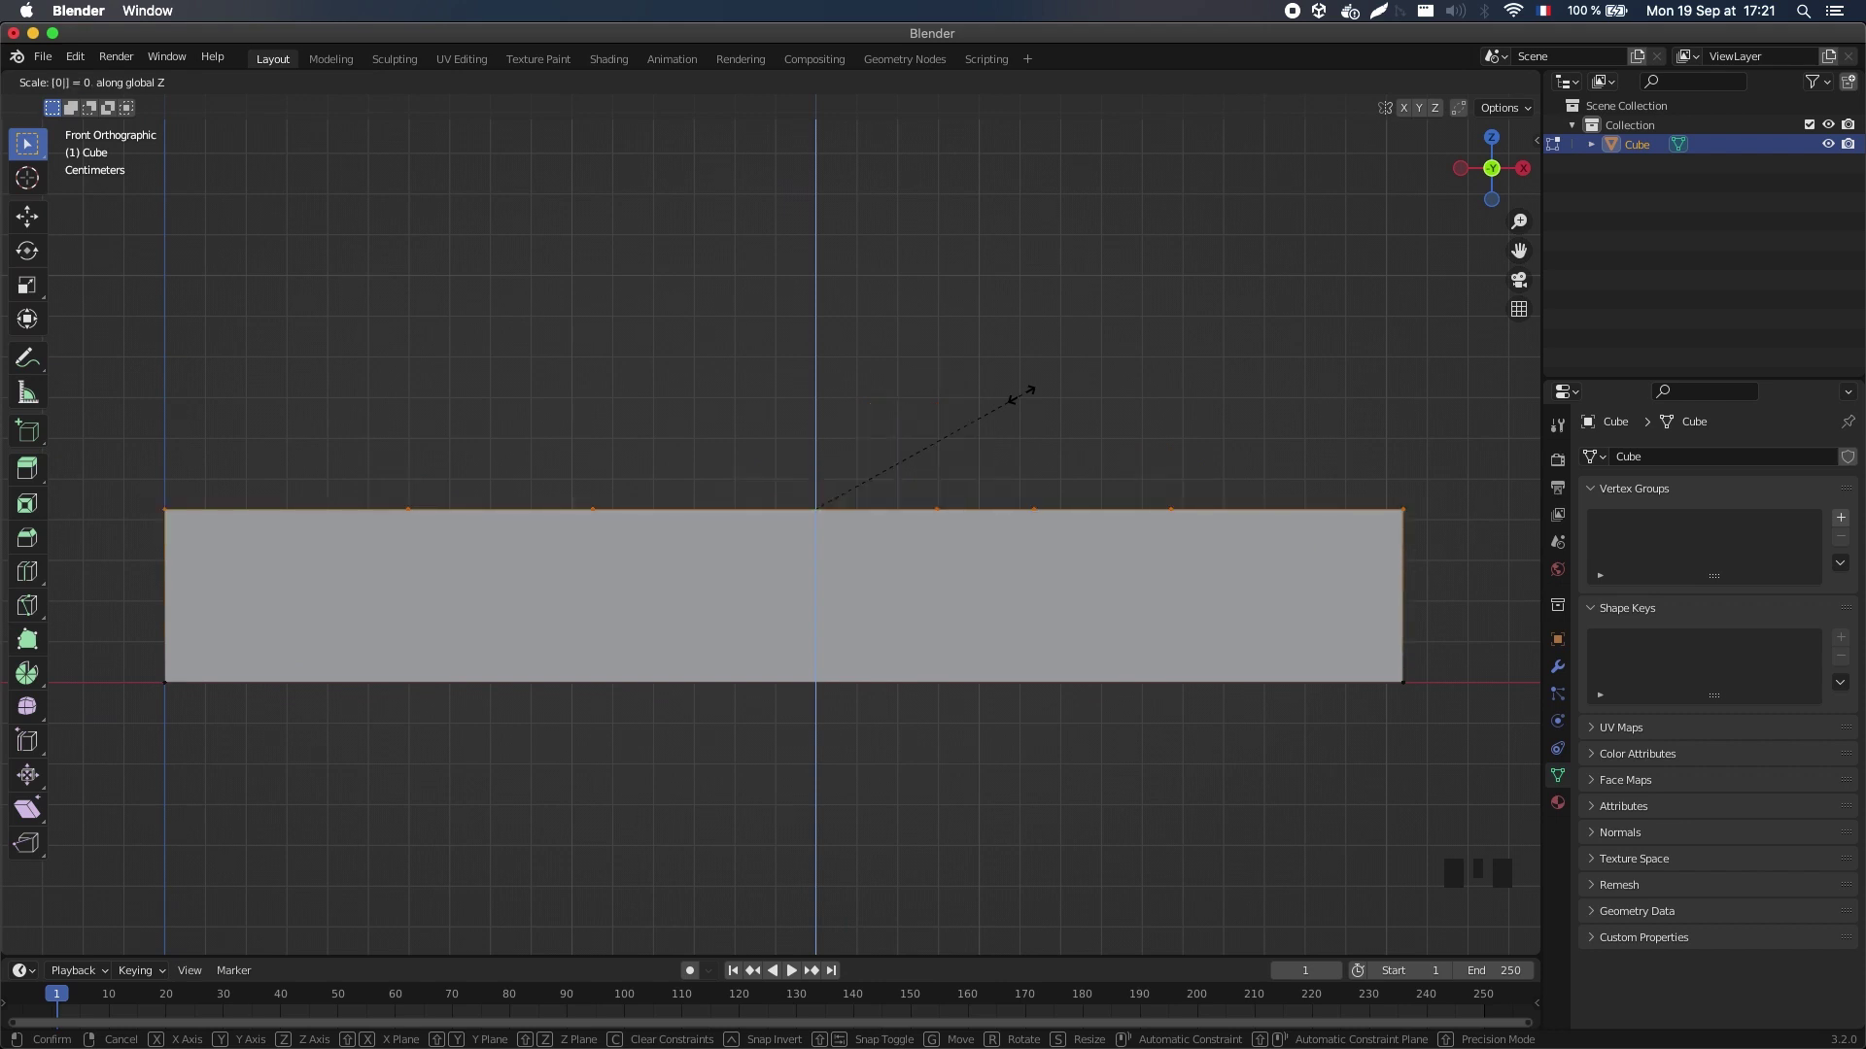
key(Return)
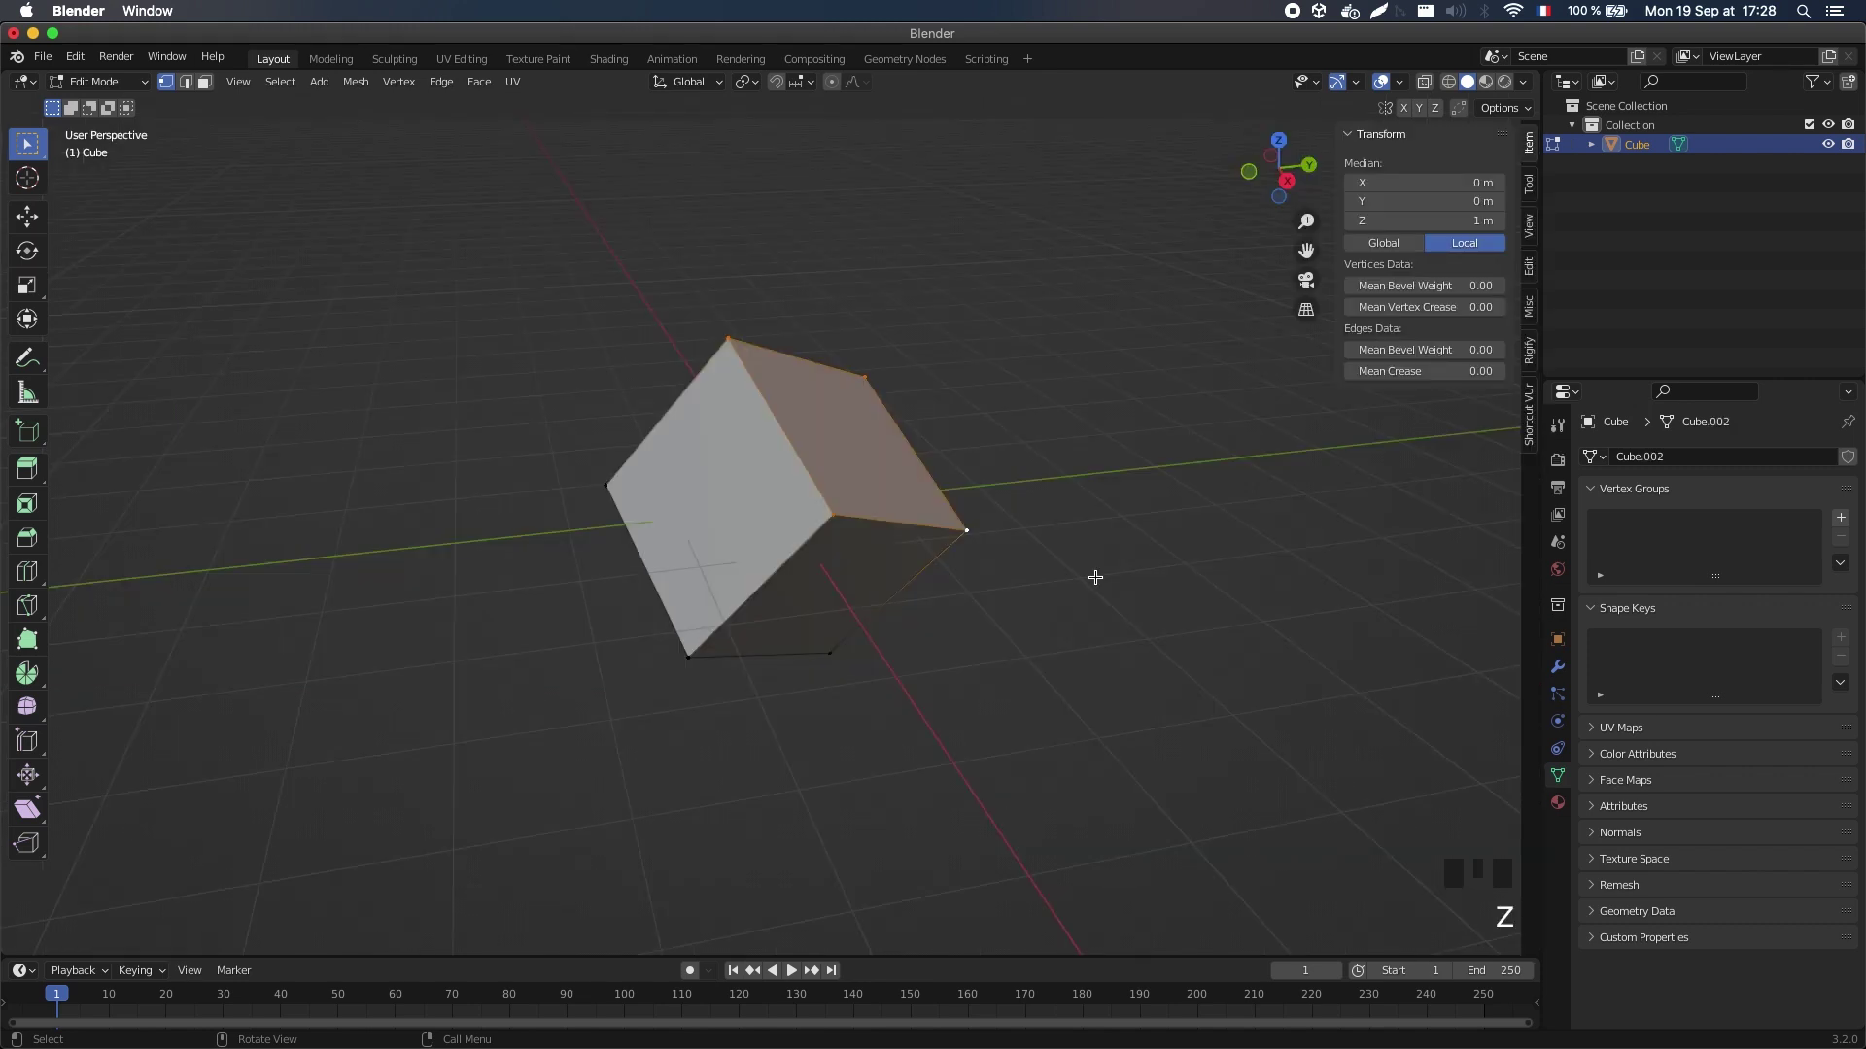
key(s)
key(z)
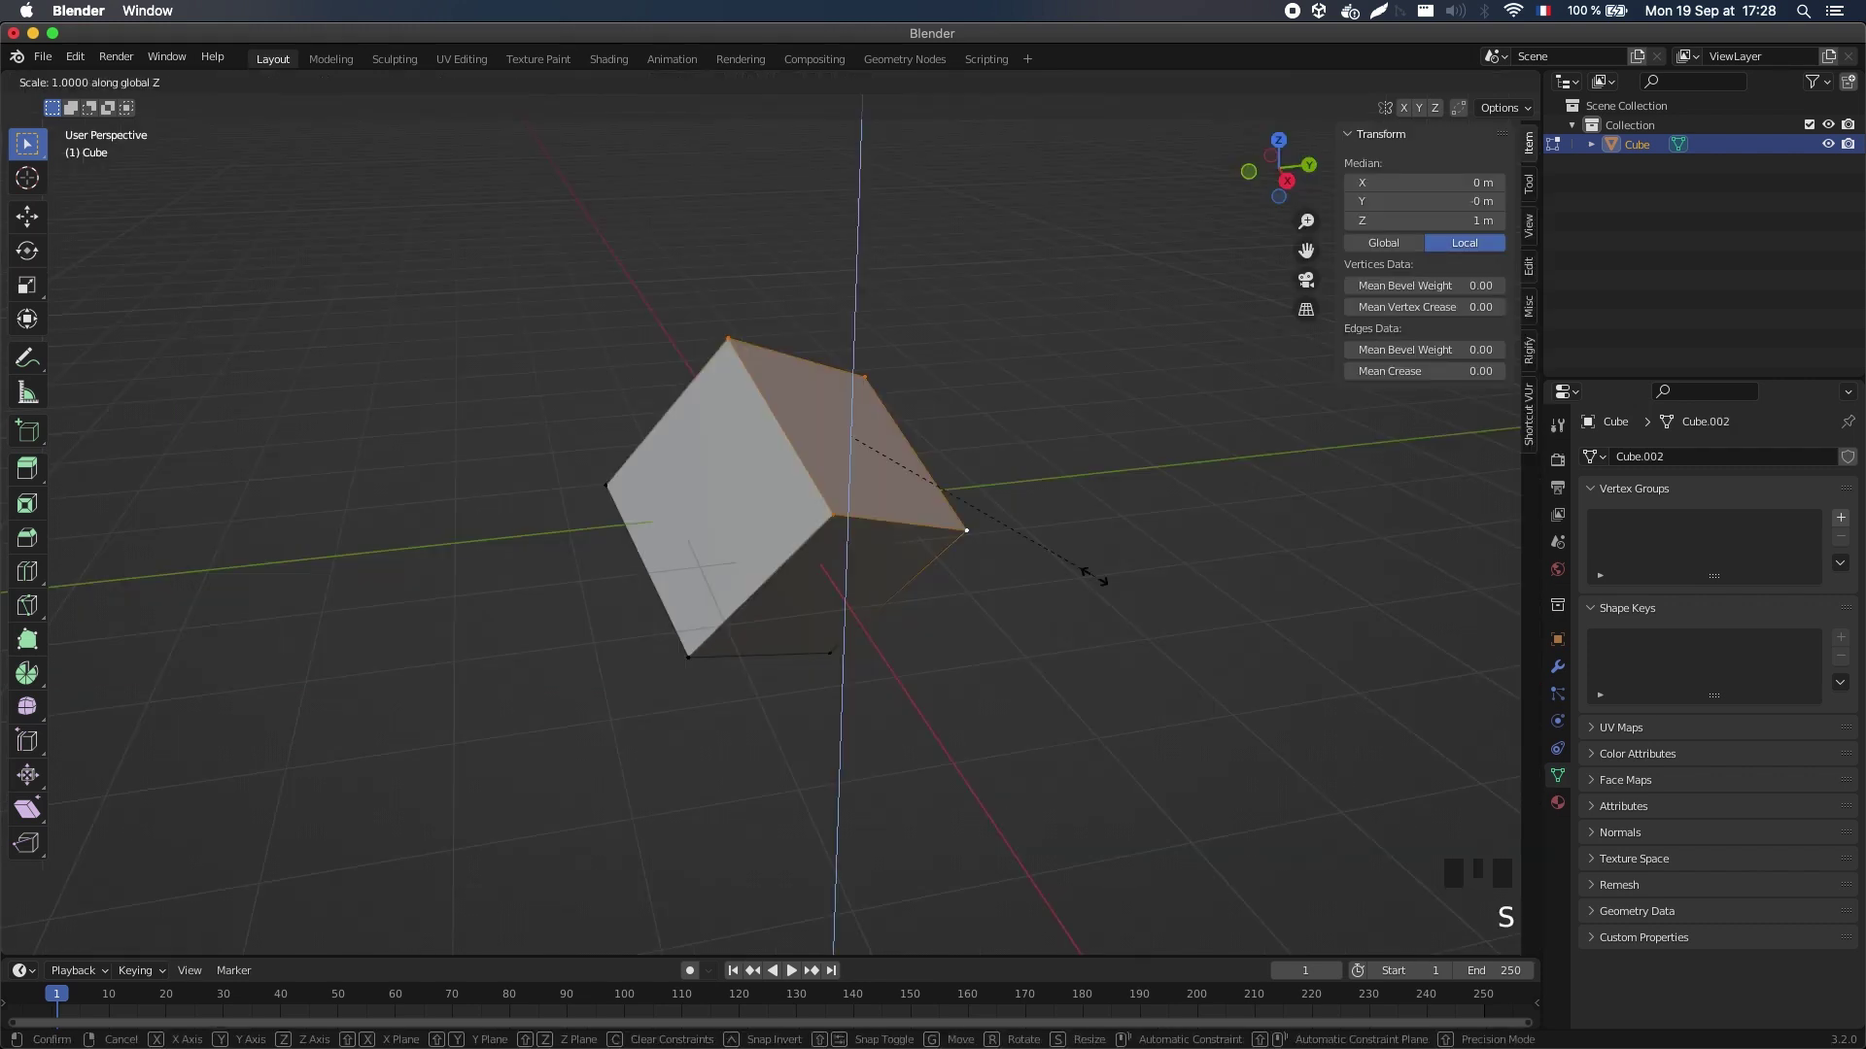
key(z)
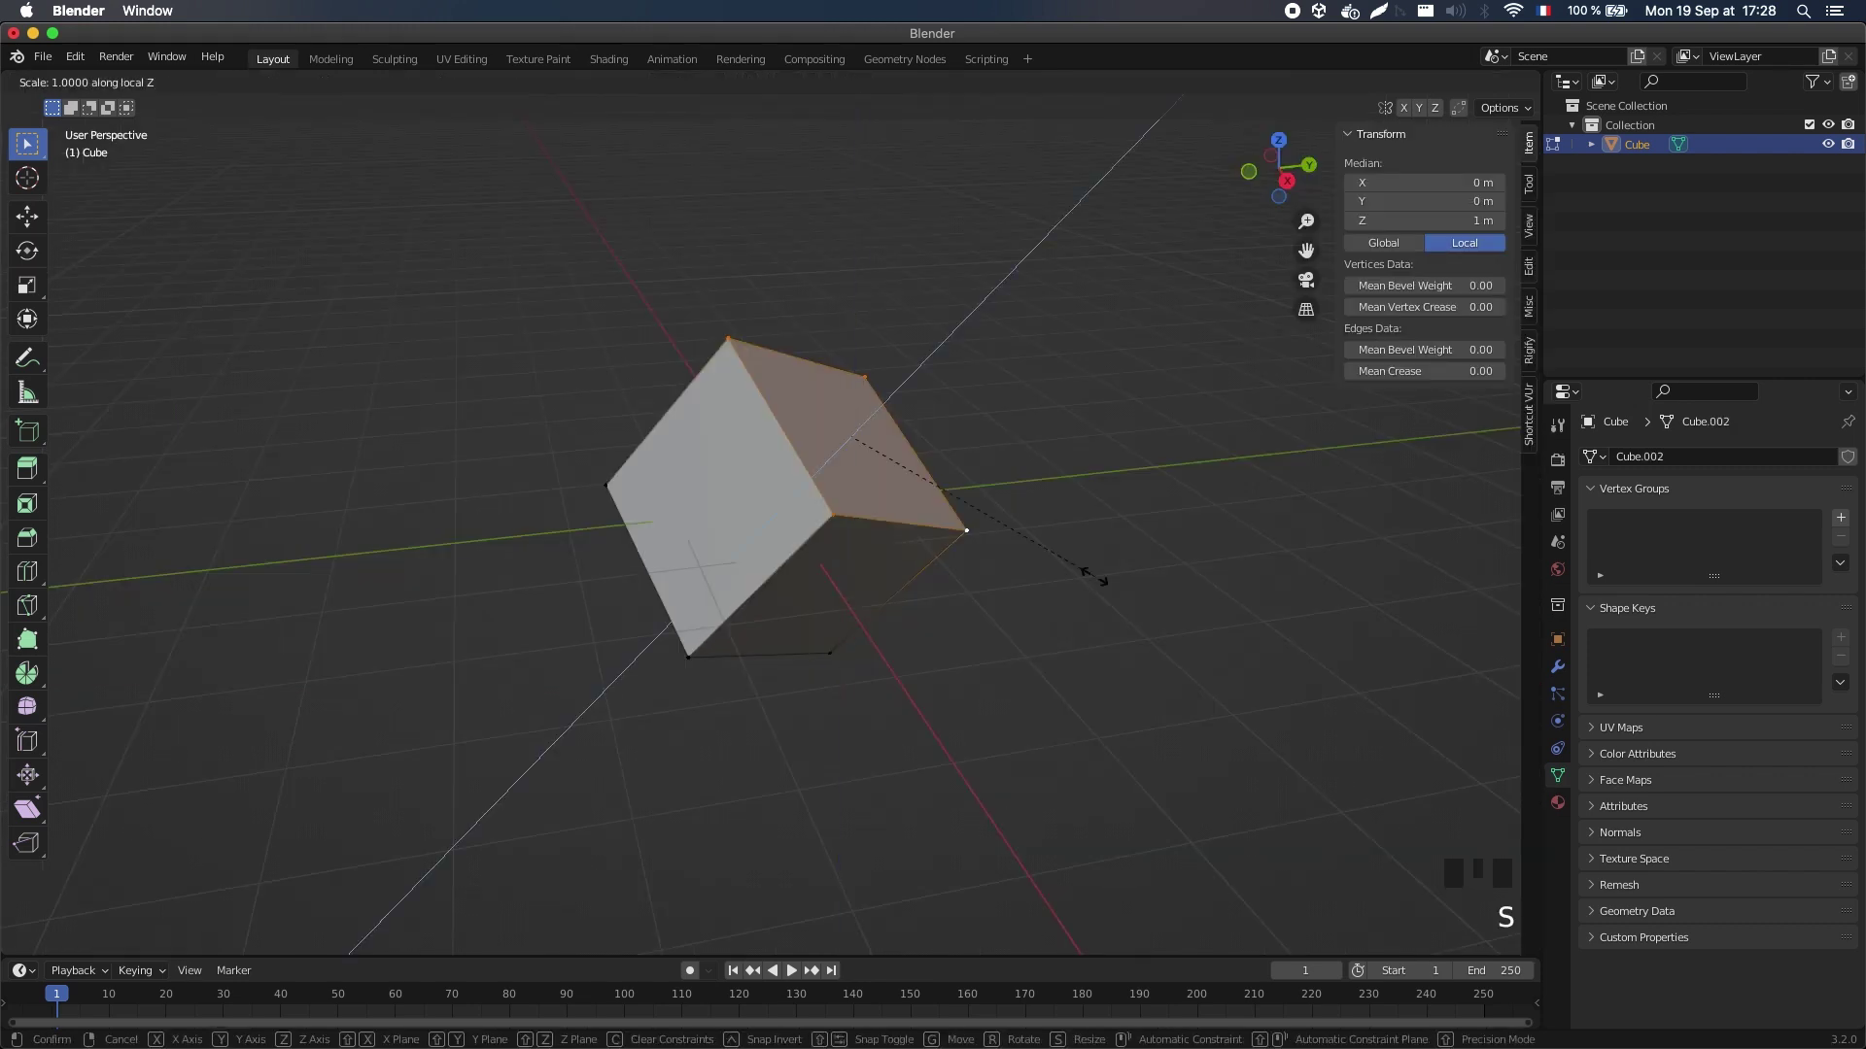
key(z)
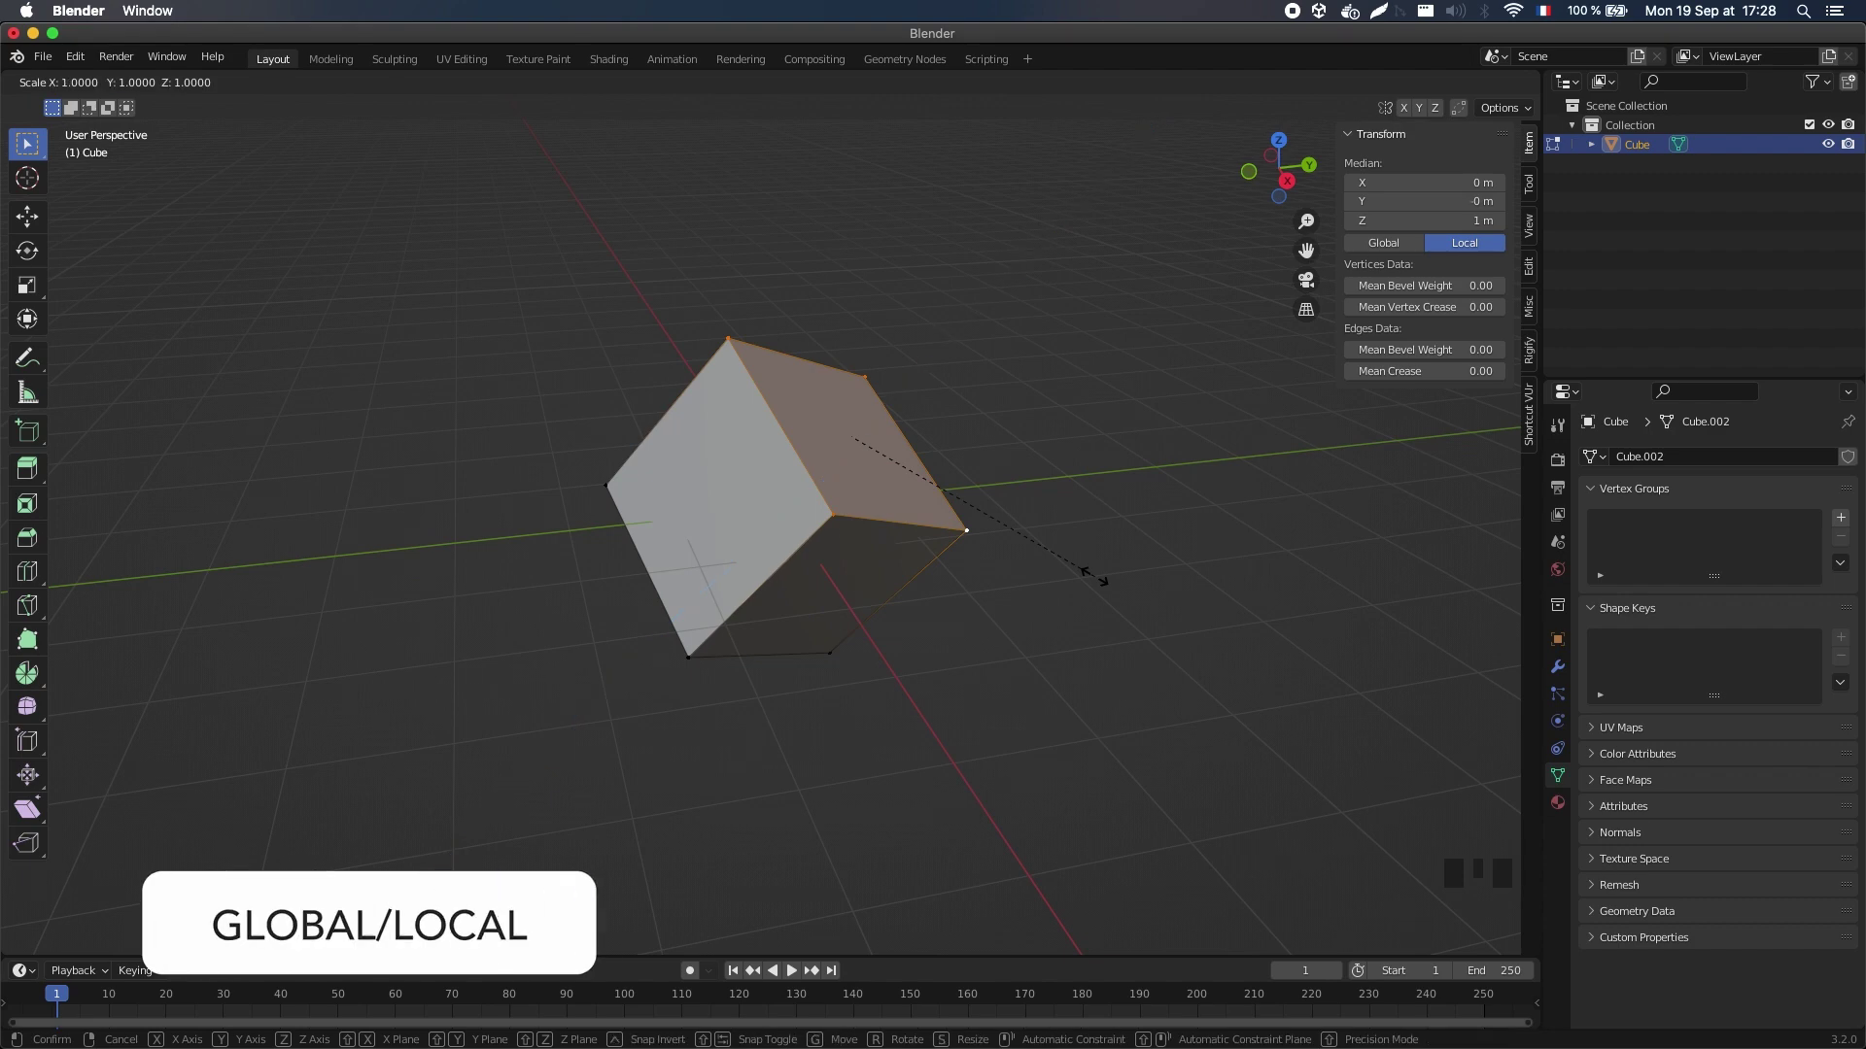
key(z)
key(z)
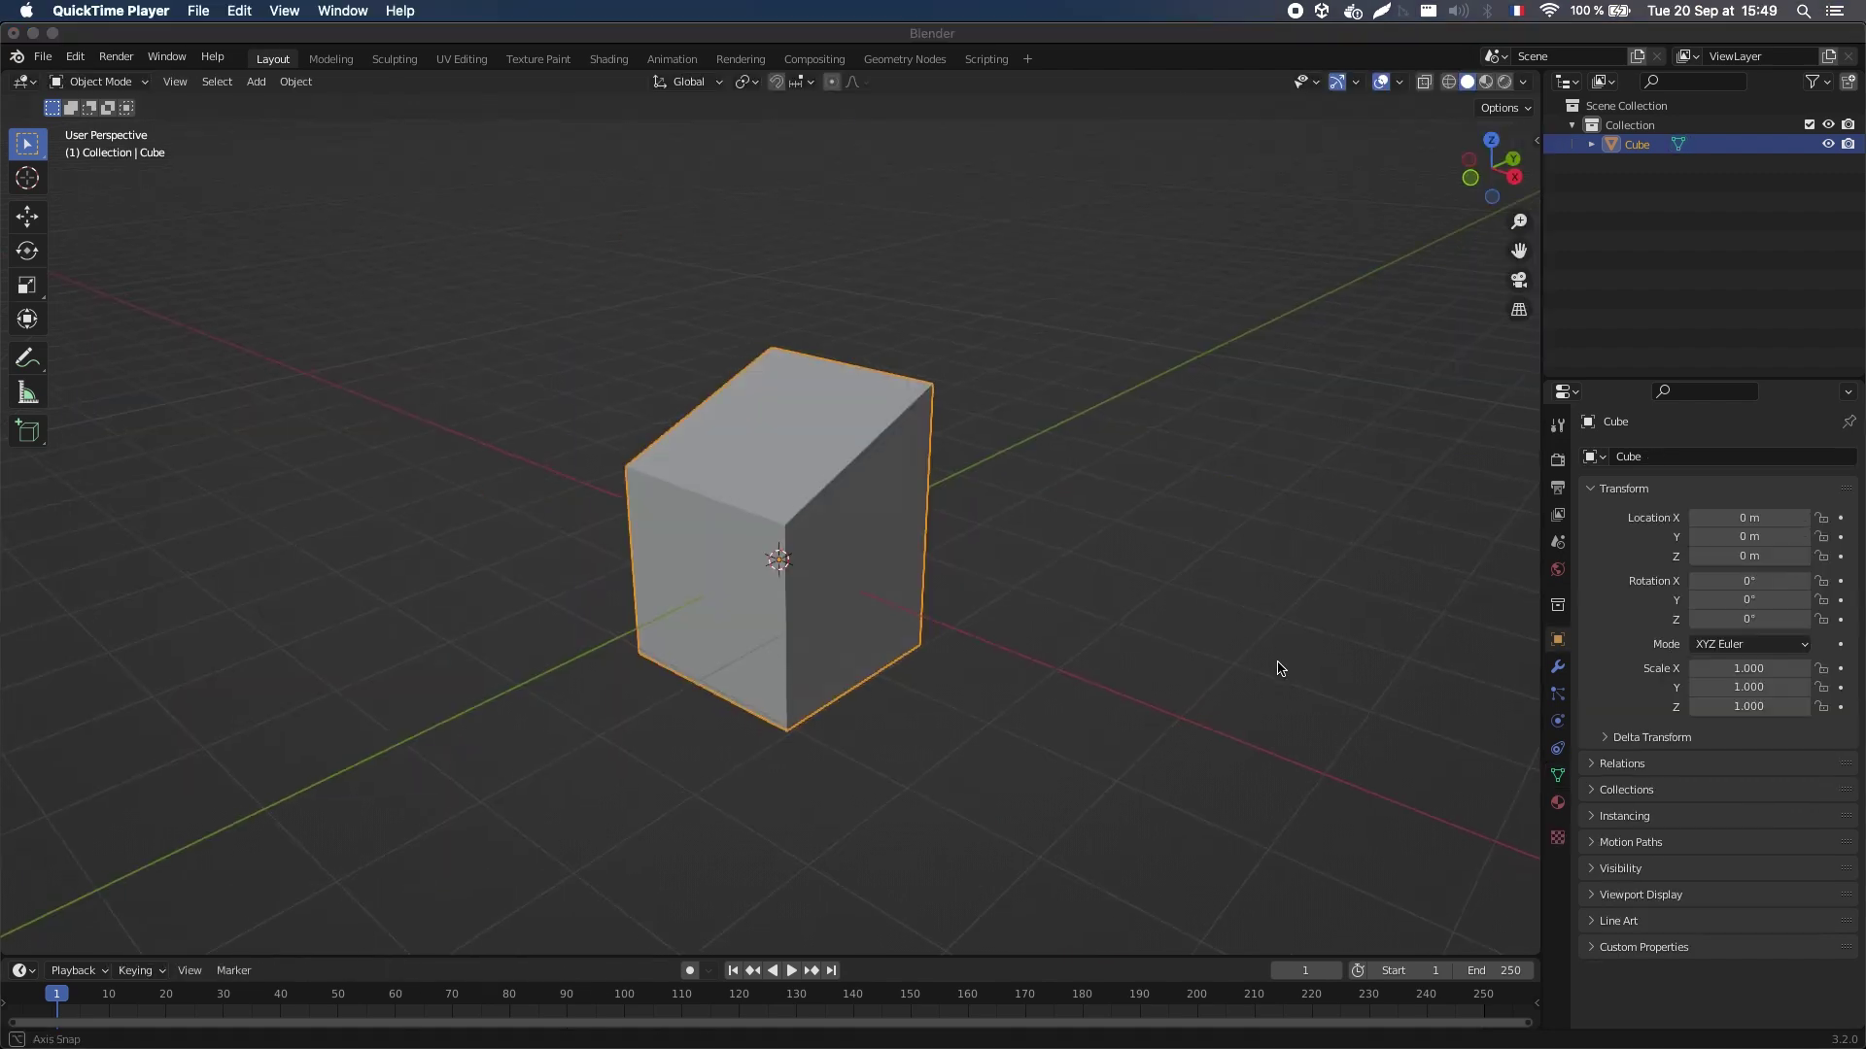
Scale the cube's top face to 0 on all axes except X, forming a ridge along X.
middle_drag(1041, 666, 1170, 666)
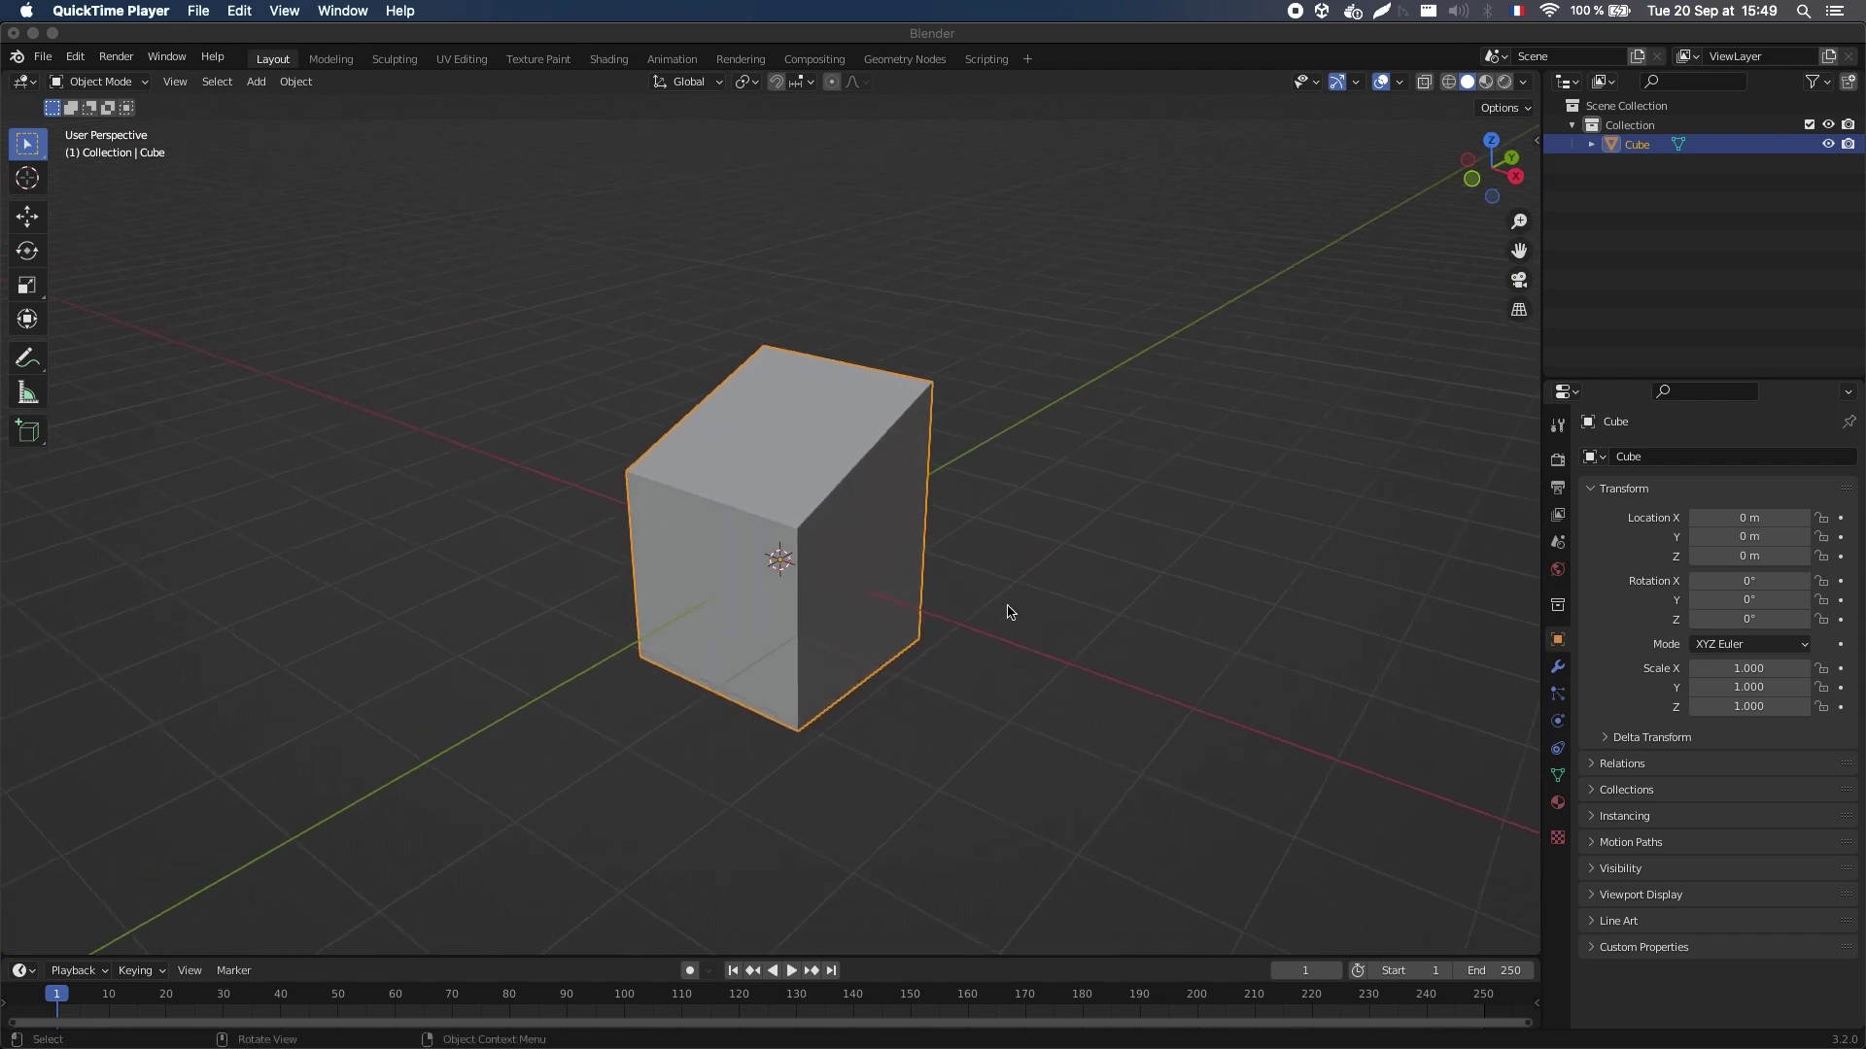
click(905, 526)
key(Tab)
key(s)
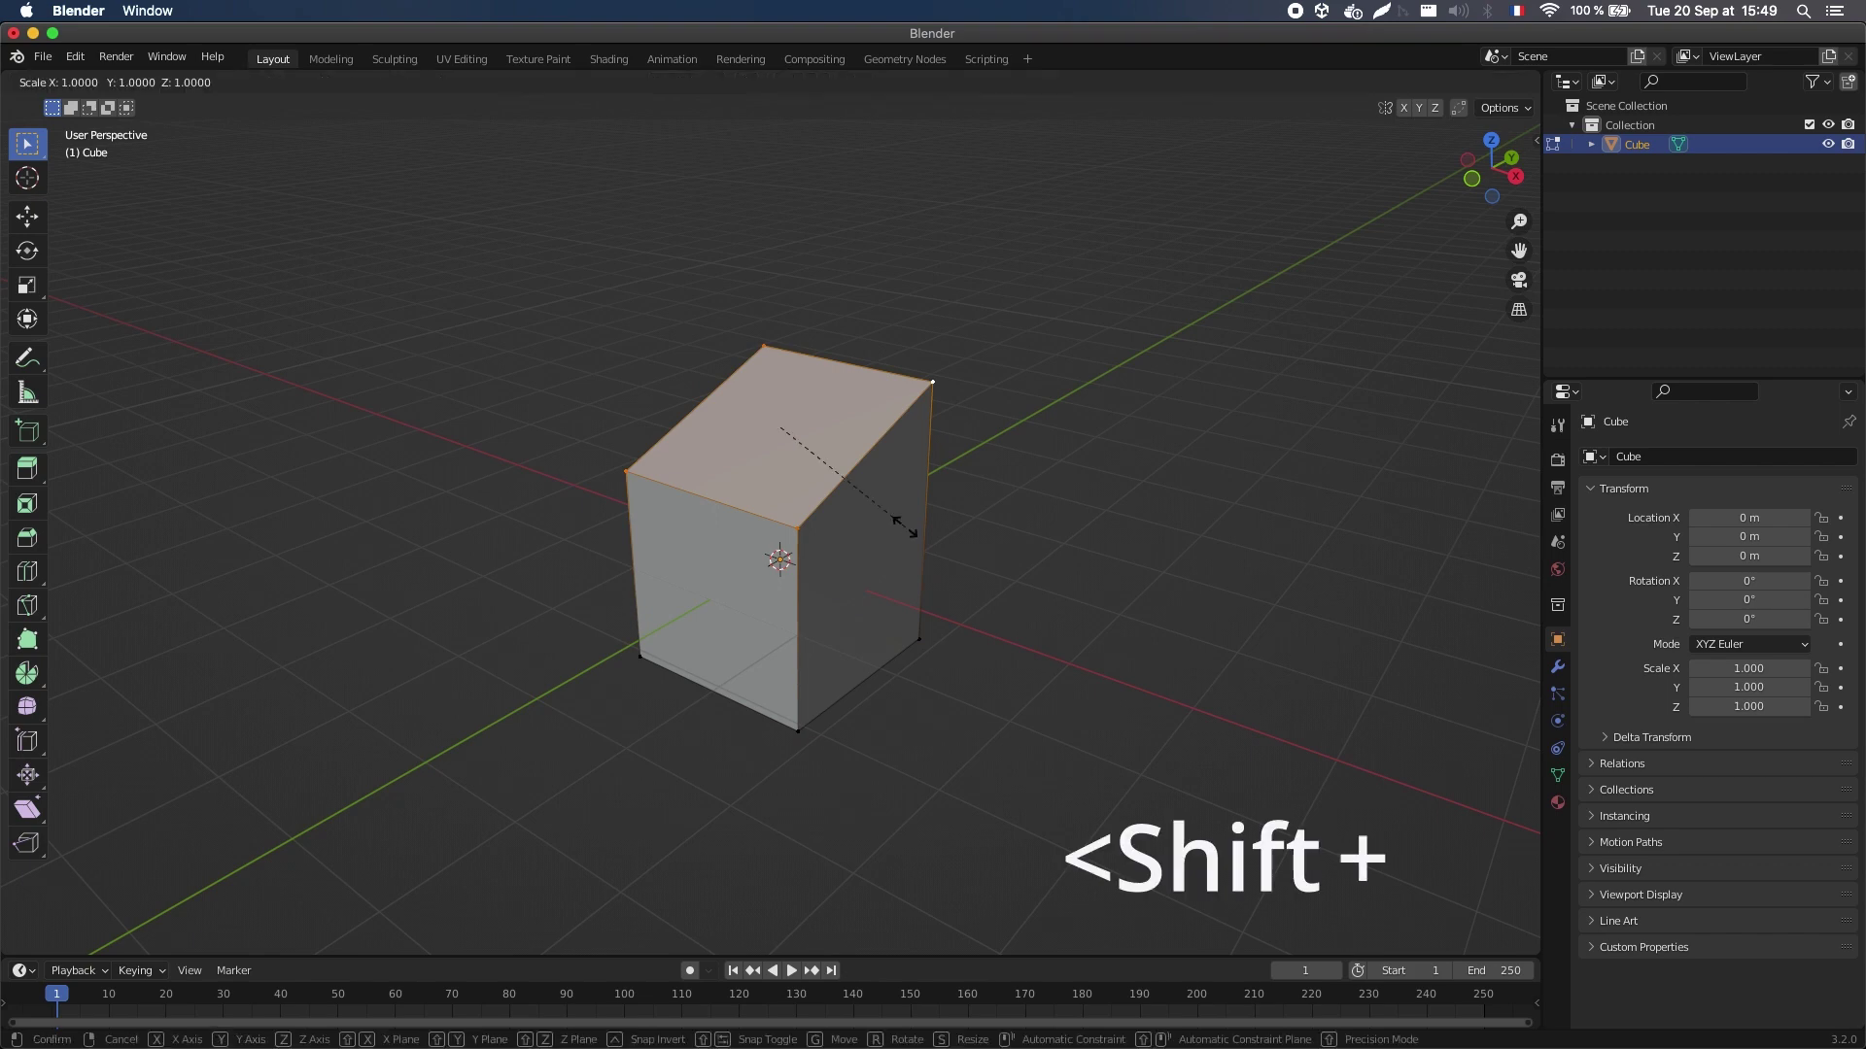
key(shift+x)
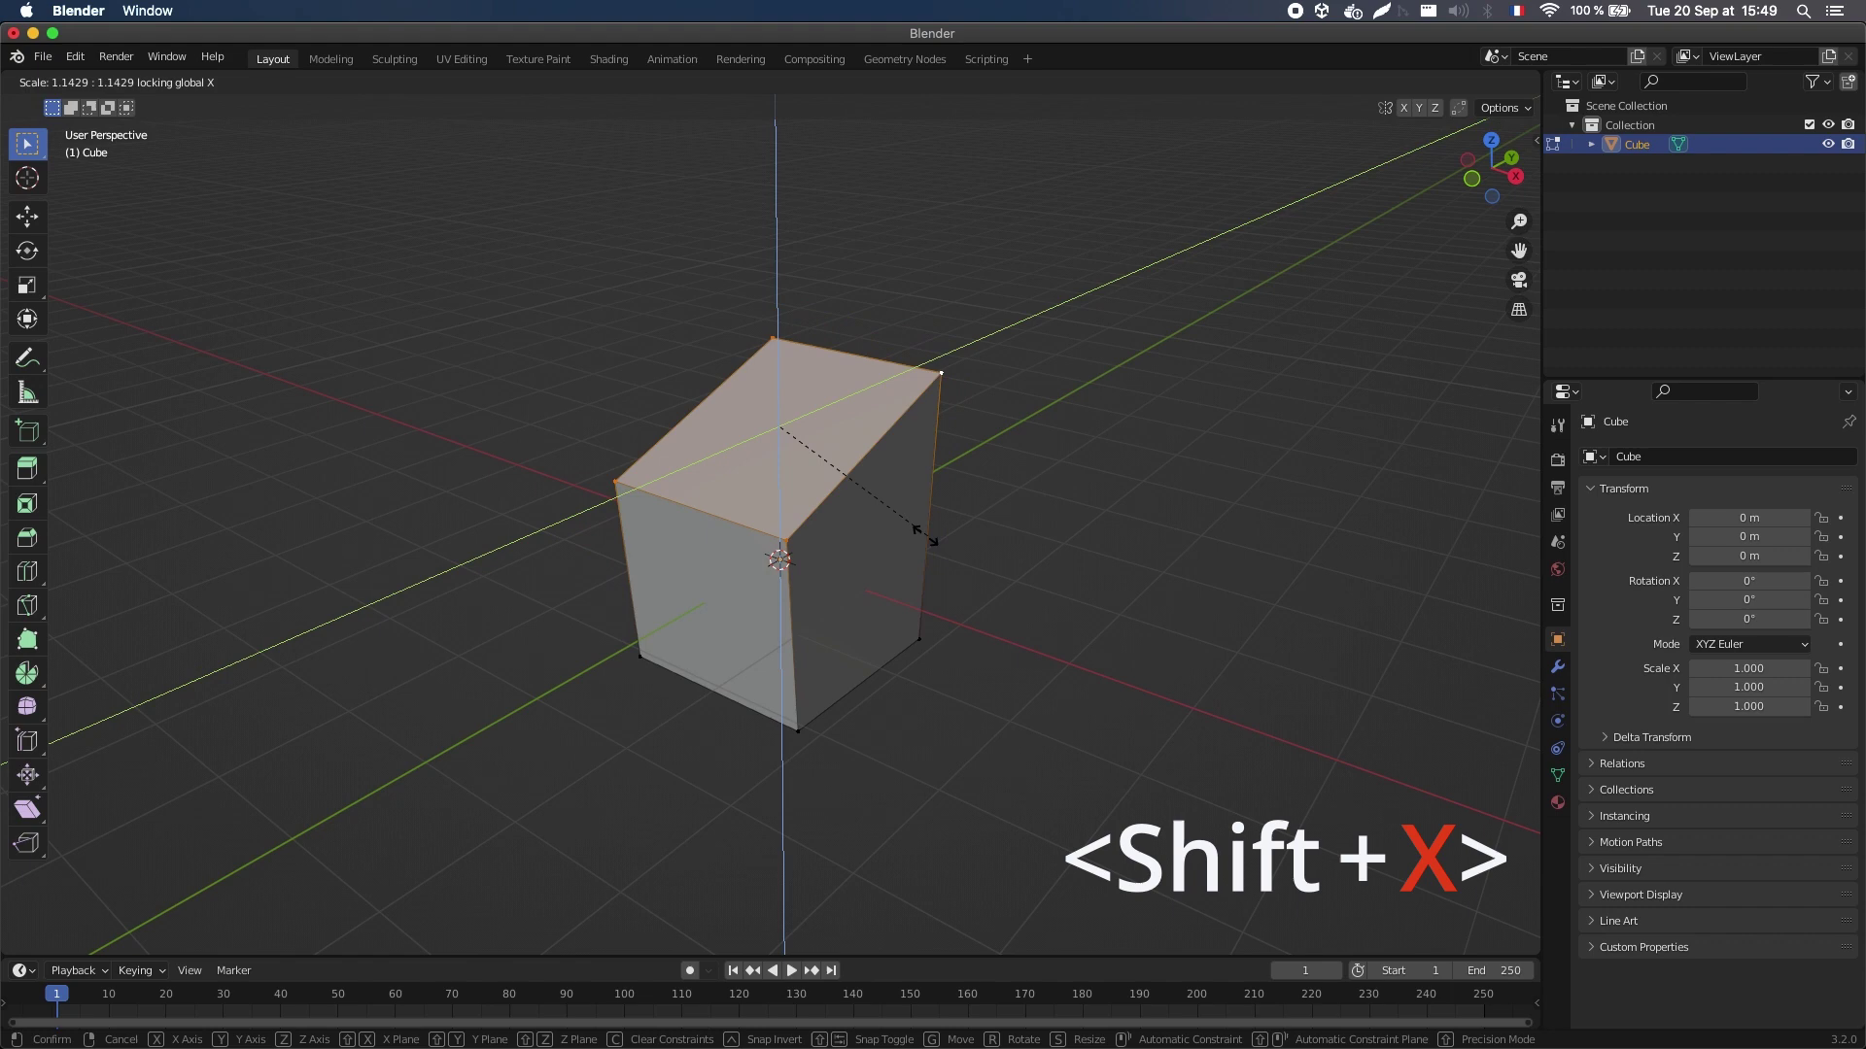
text(0)
key(Return)
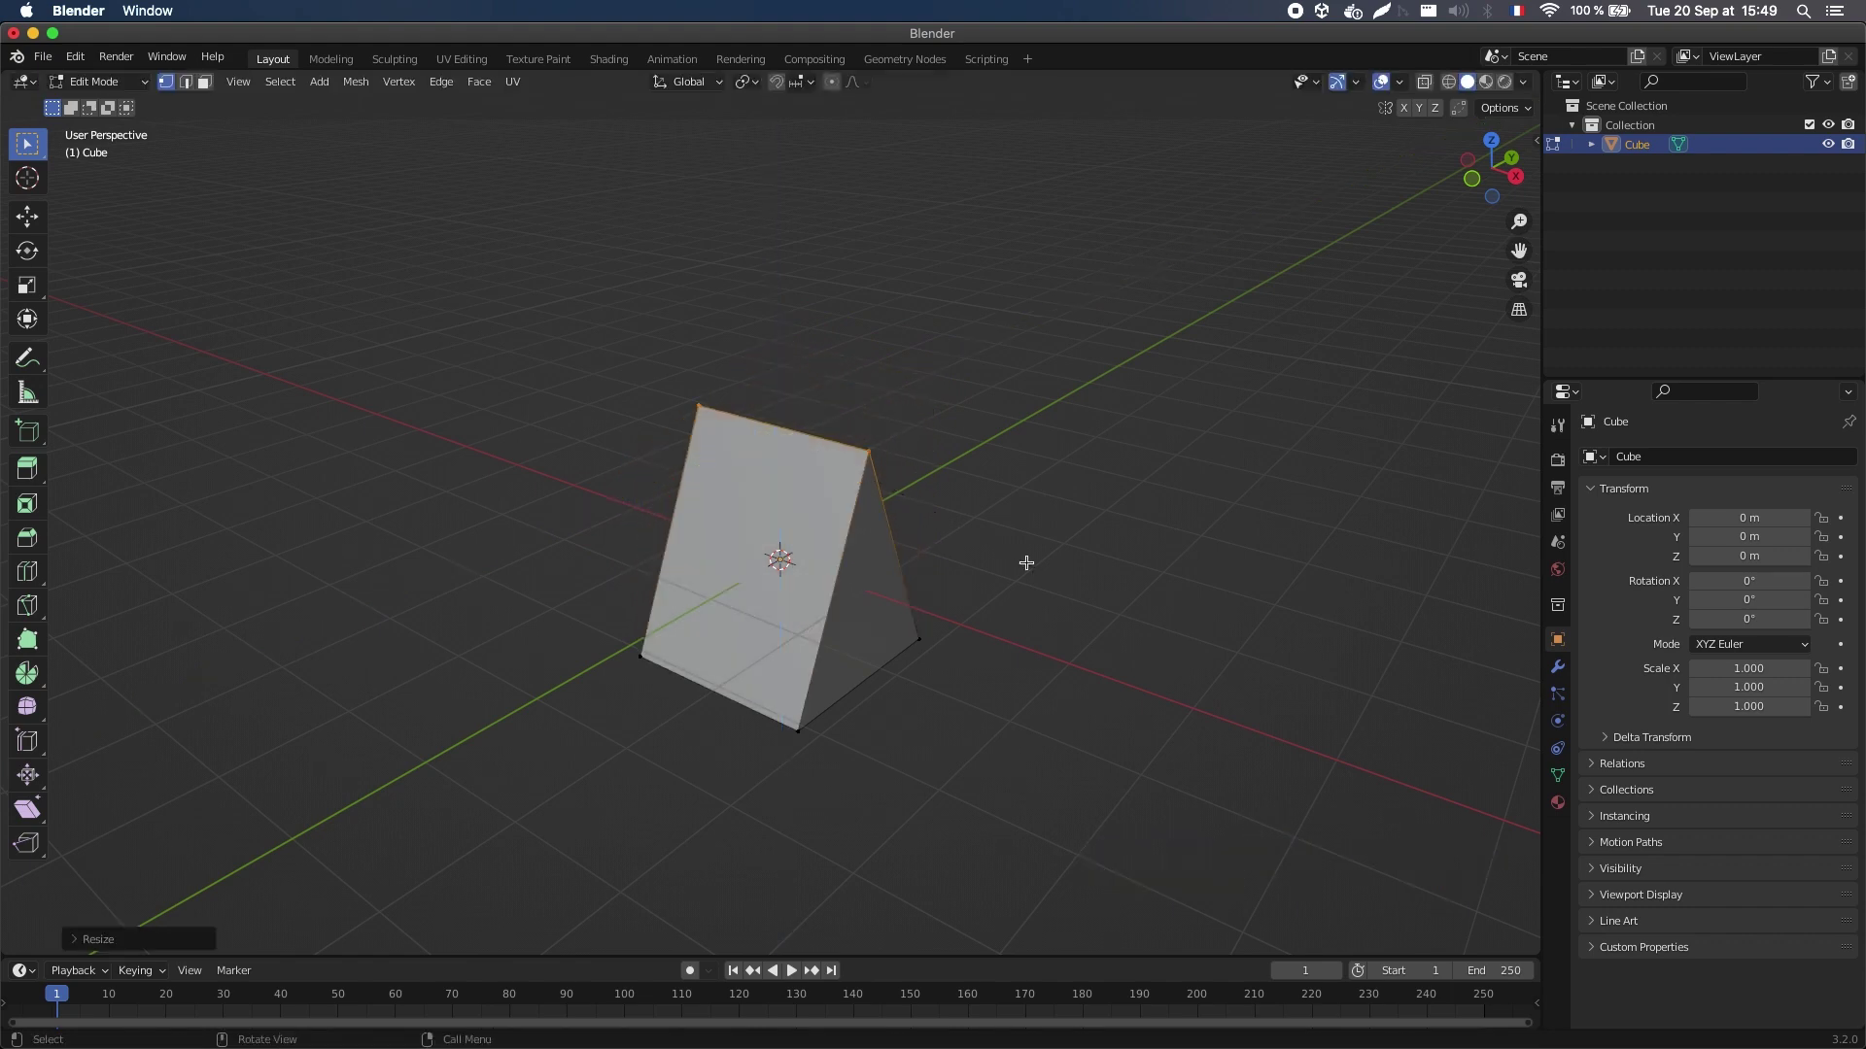
middle_drag(1013, 566, 640, 561)
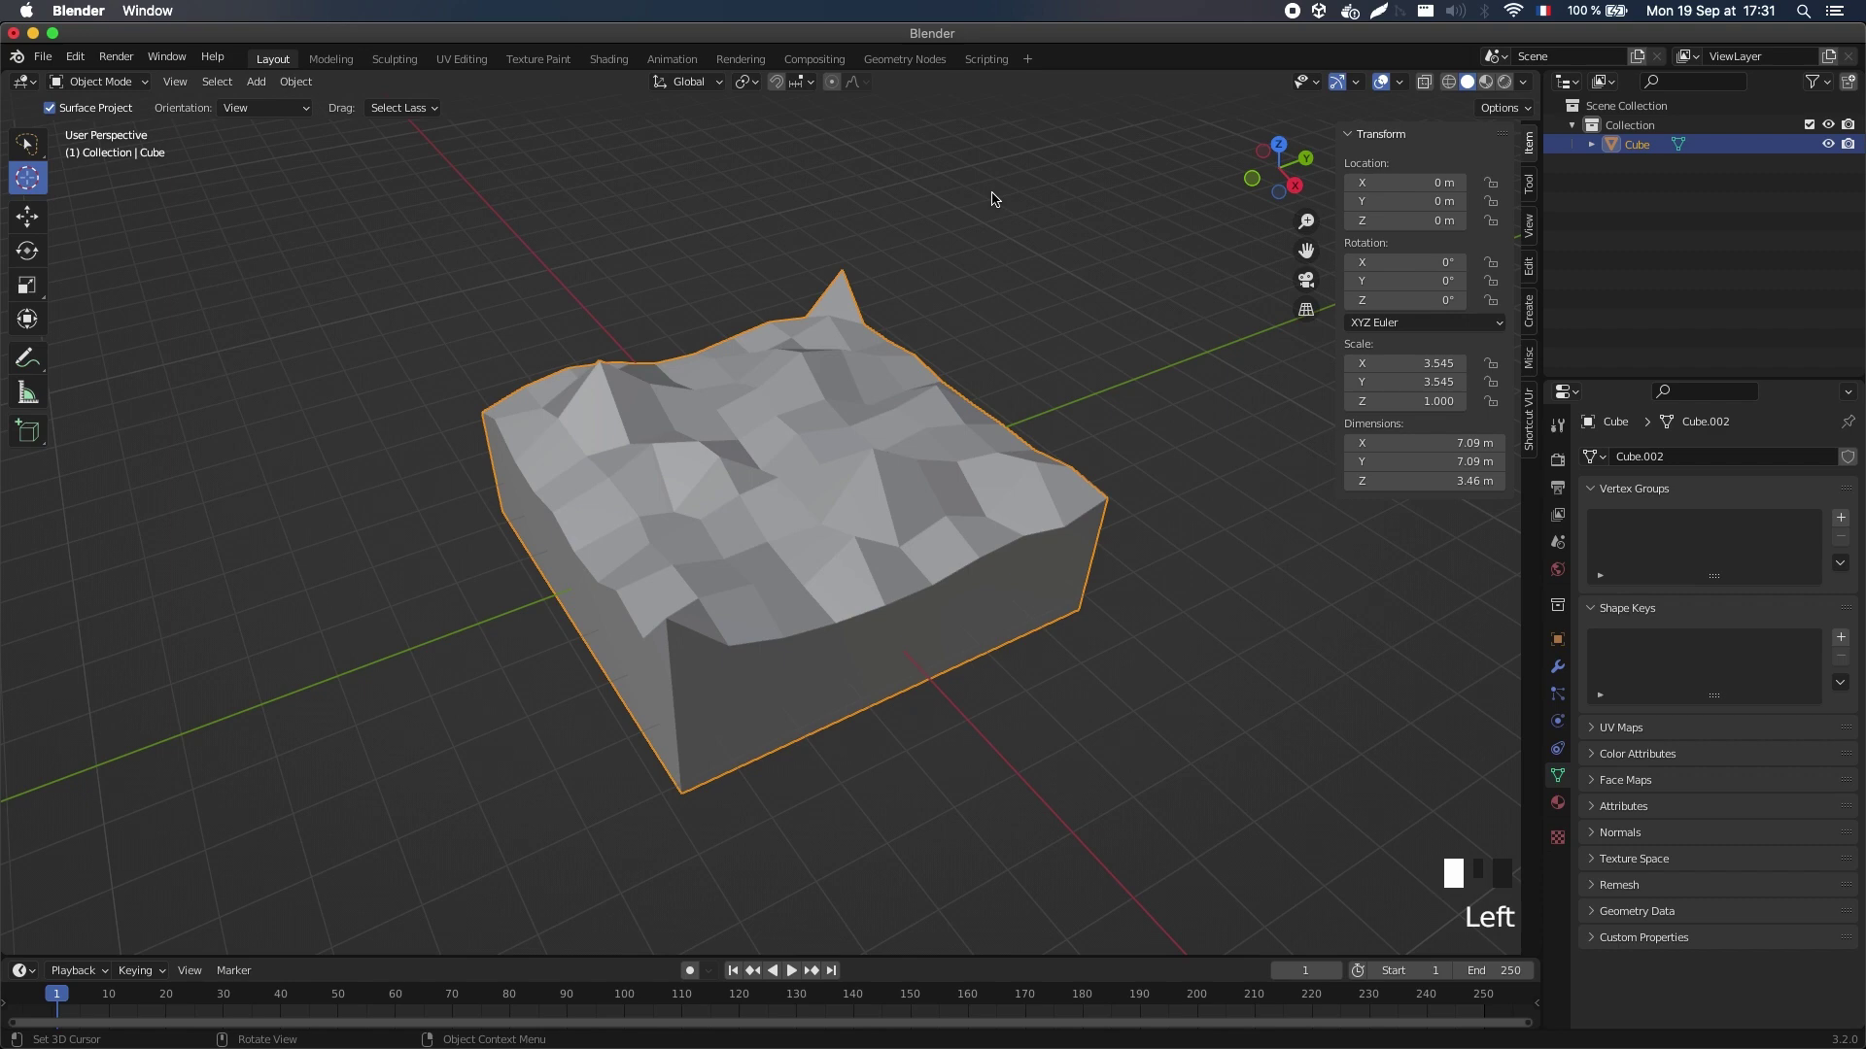
With the 3D cursor as pivot and proportional editing off, scale the terrain's top vertices to Z = 0.
click(754, 85)
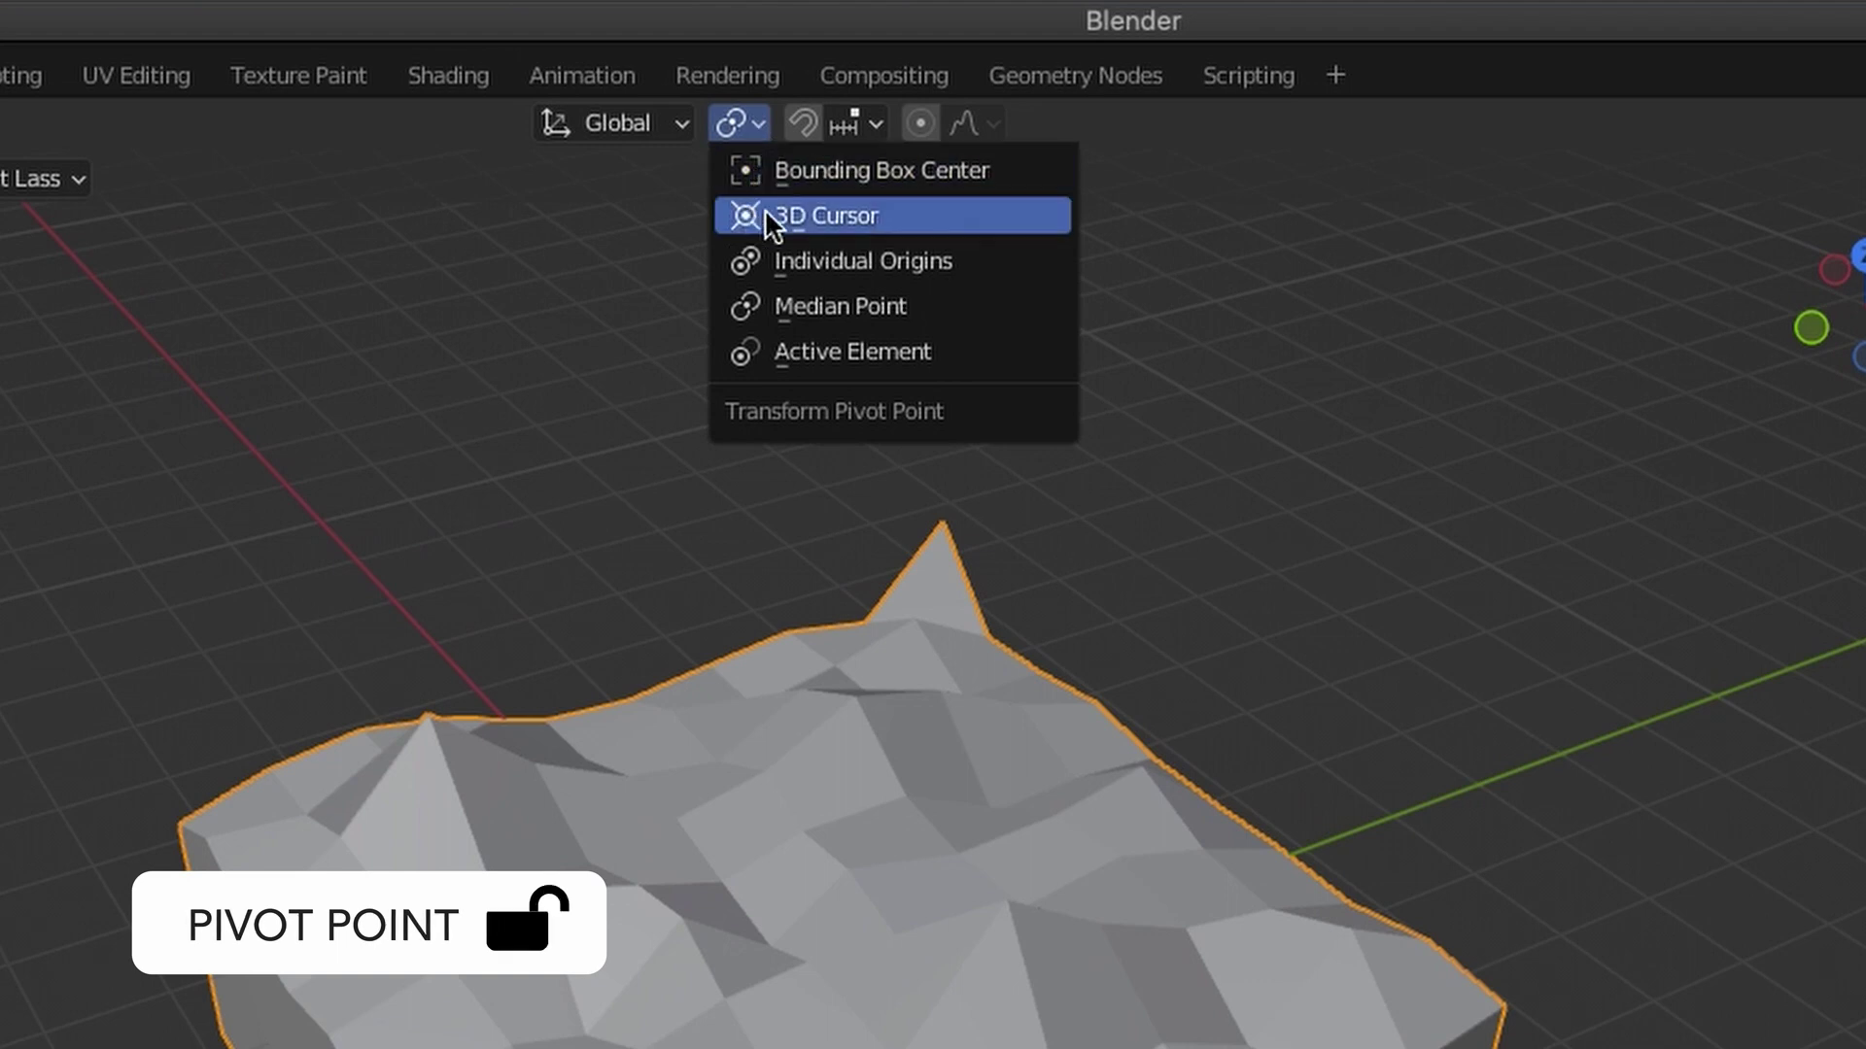
click(914, 216)
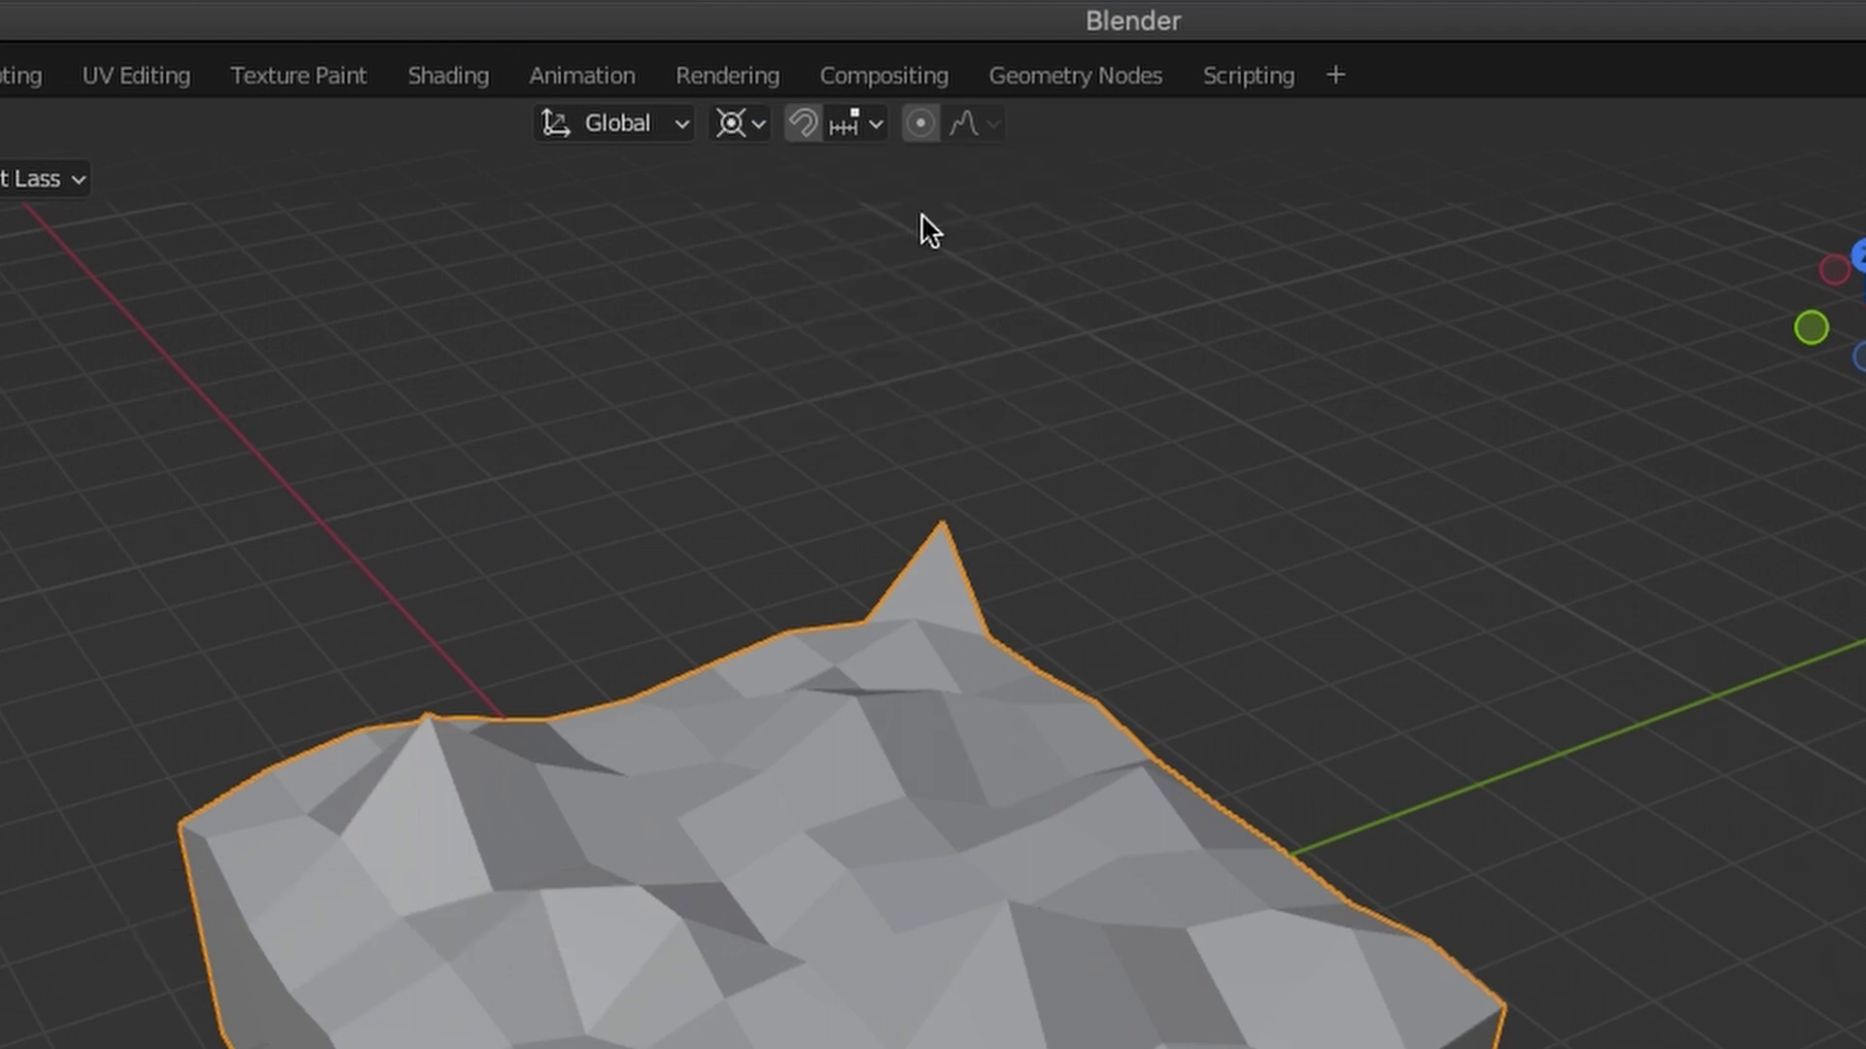
key(Tab)
key(KP_1)
key(shift+c)
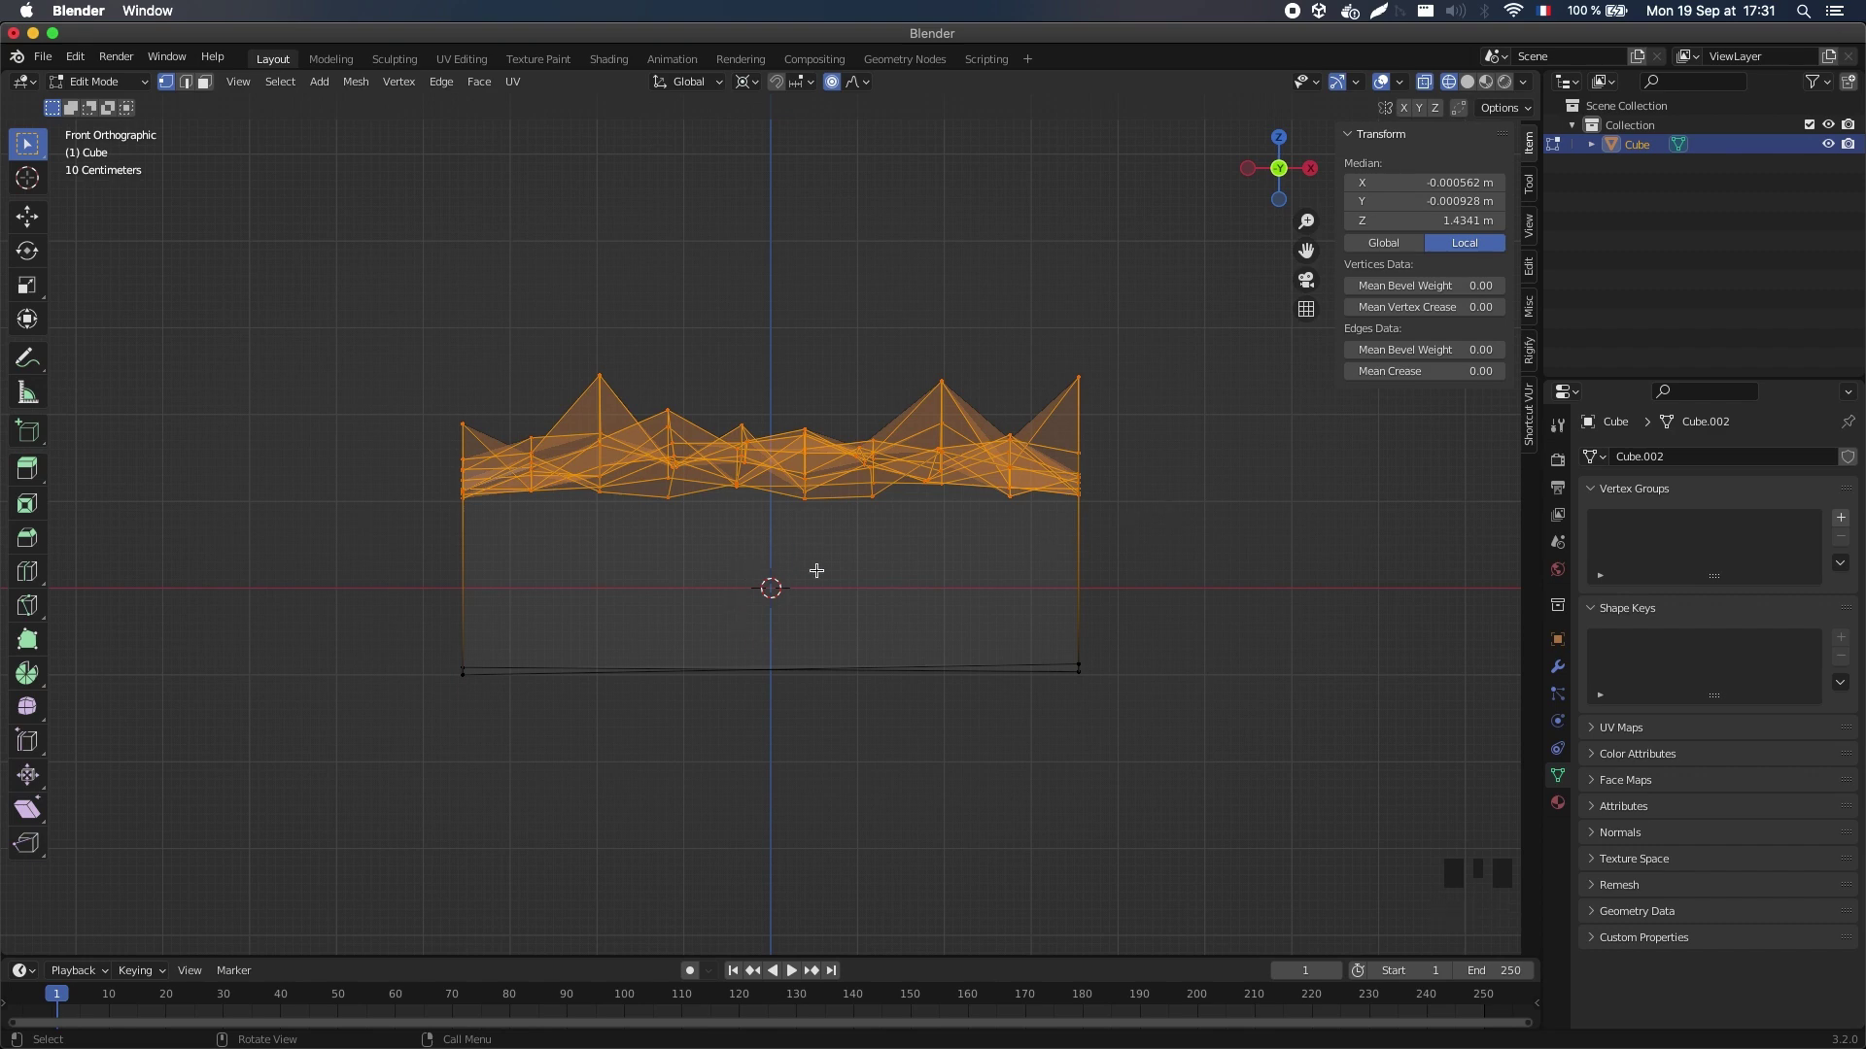
key(o)
key(s)
key(z)
key(0)
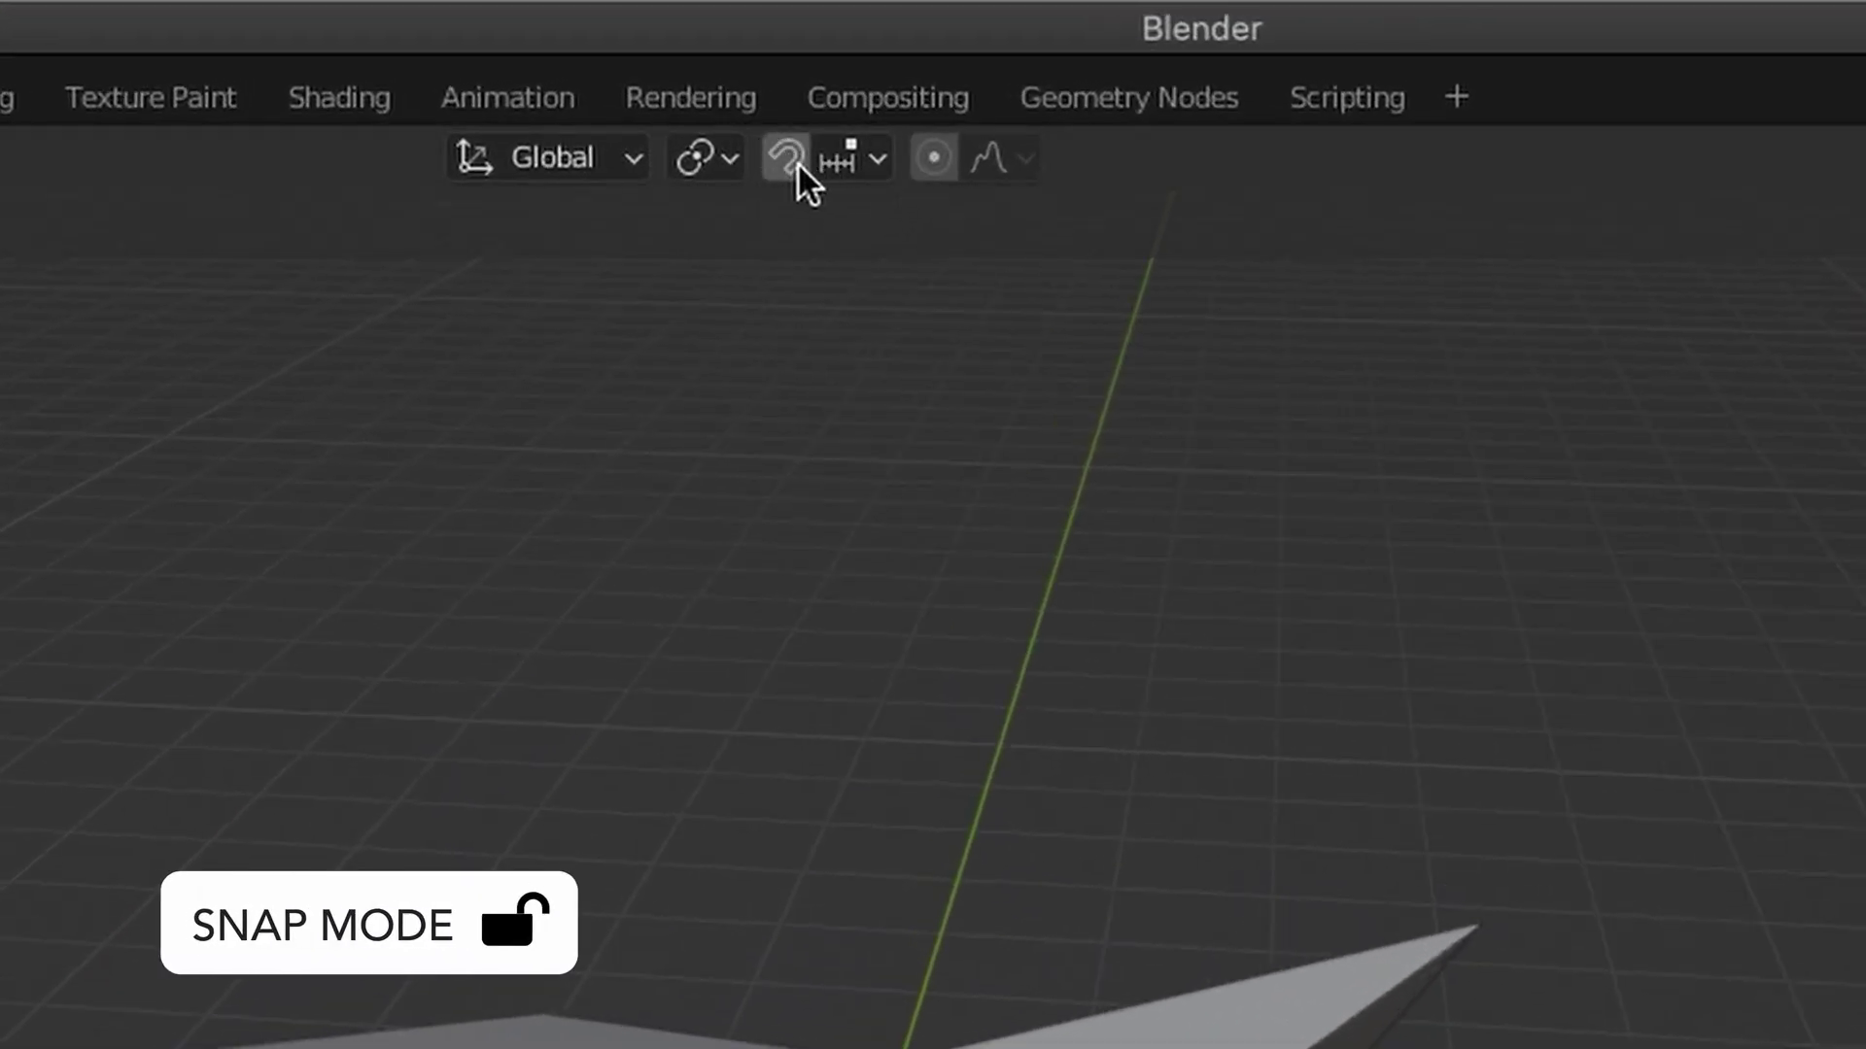
Change the snapping target from Increment to Vertex.
click(878, 162)
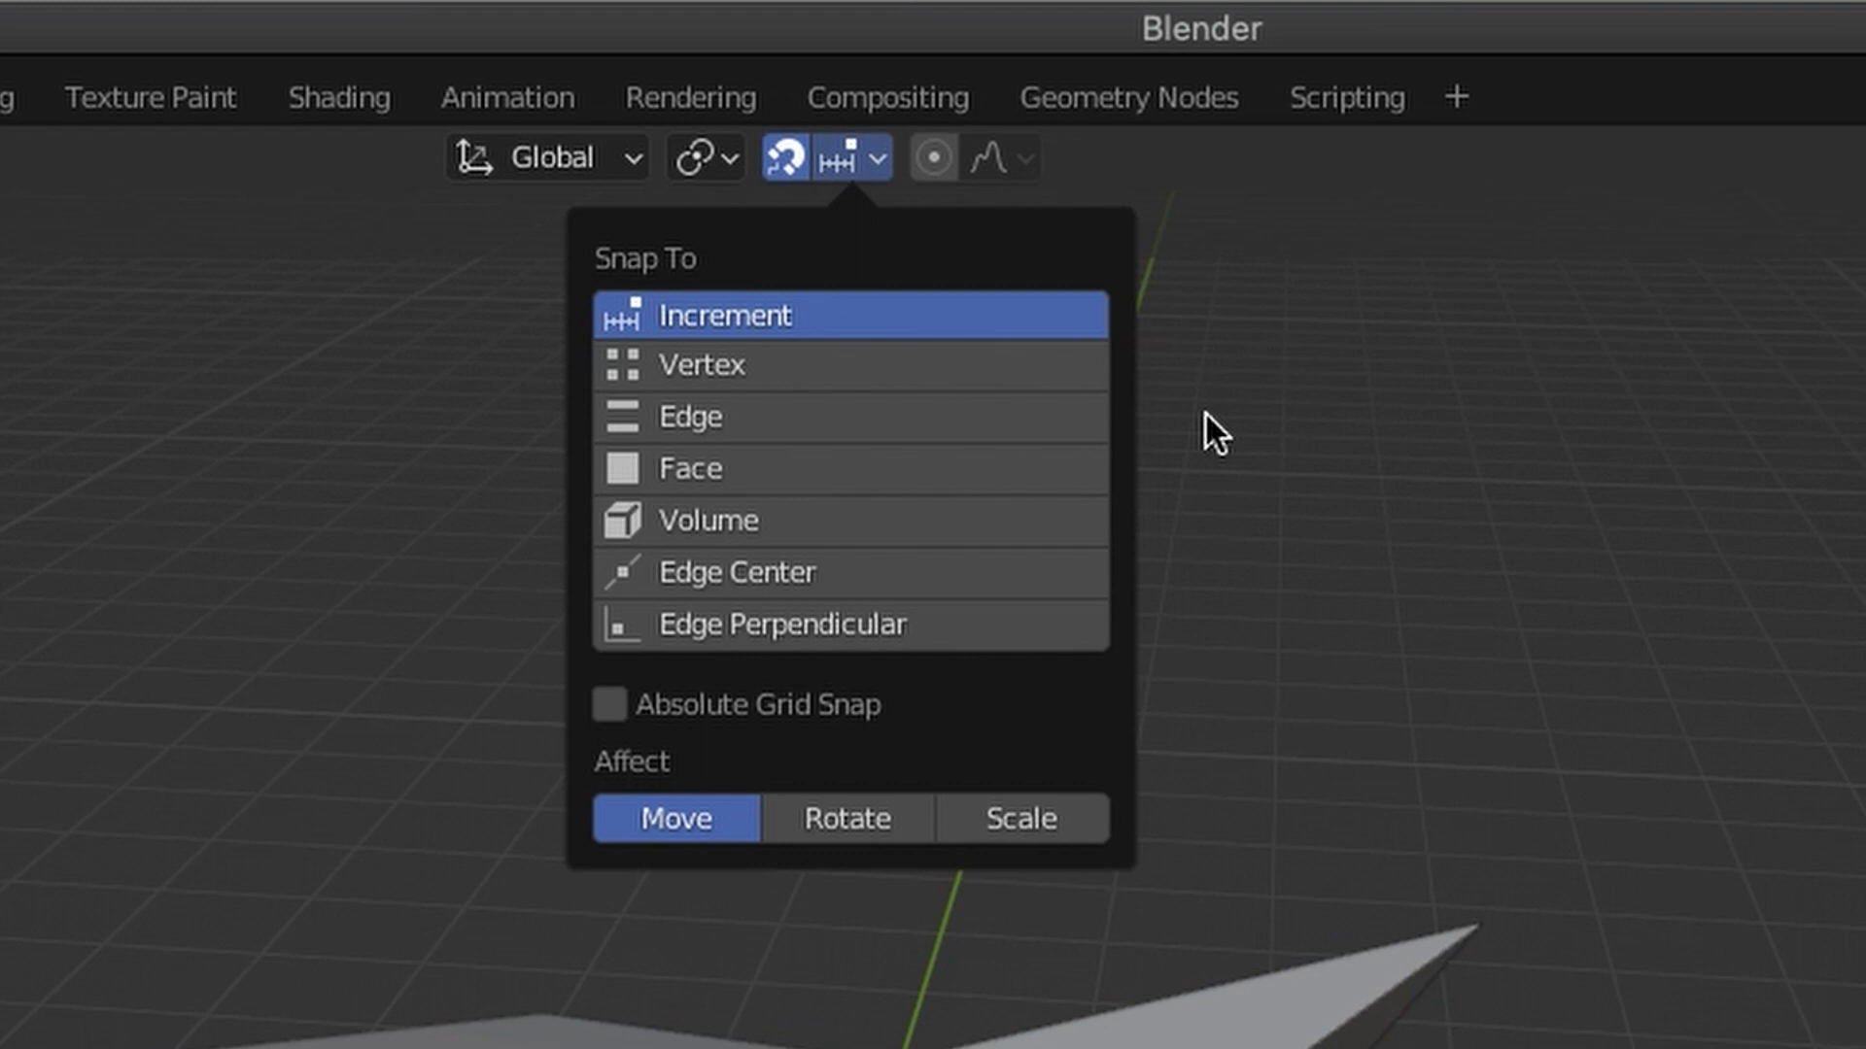
click(885, 377)
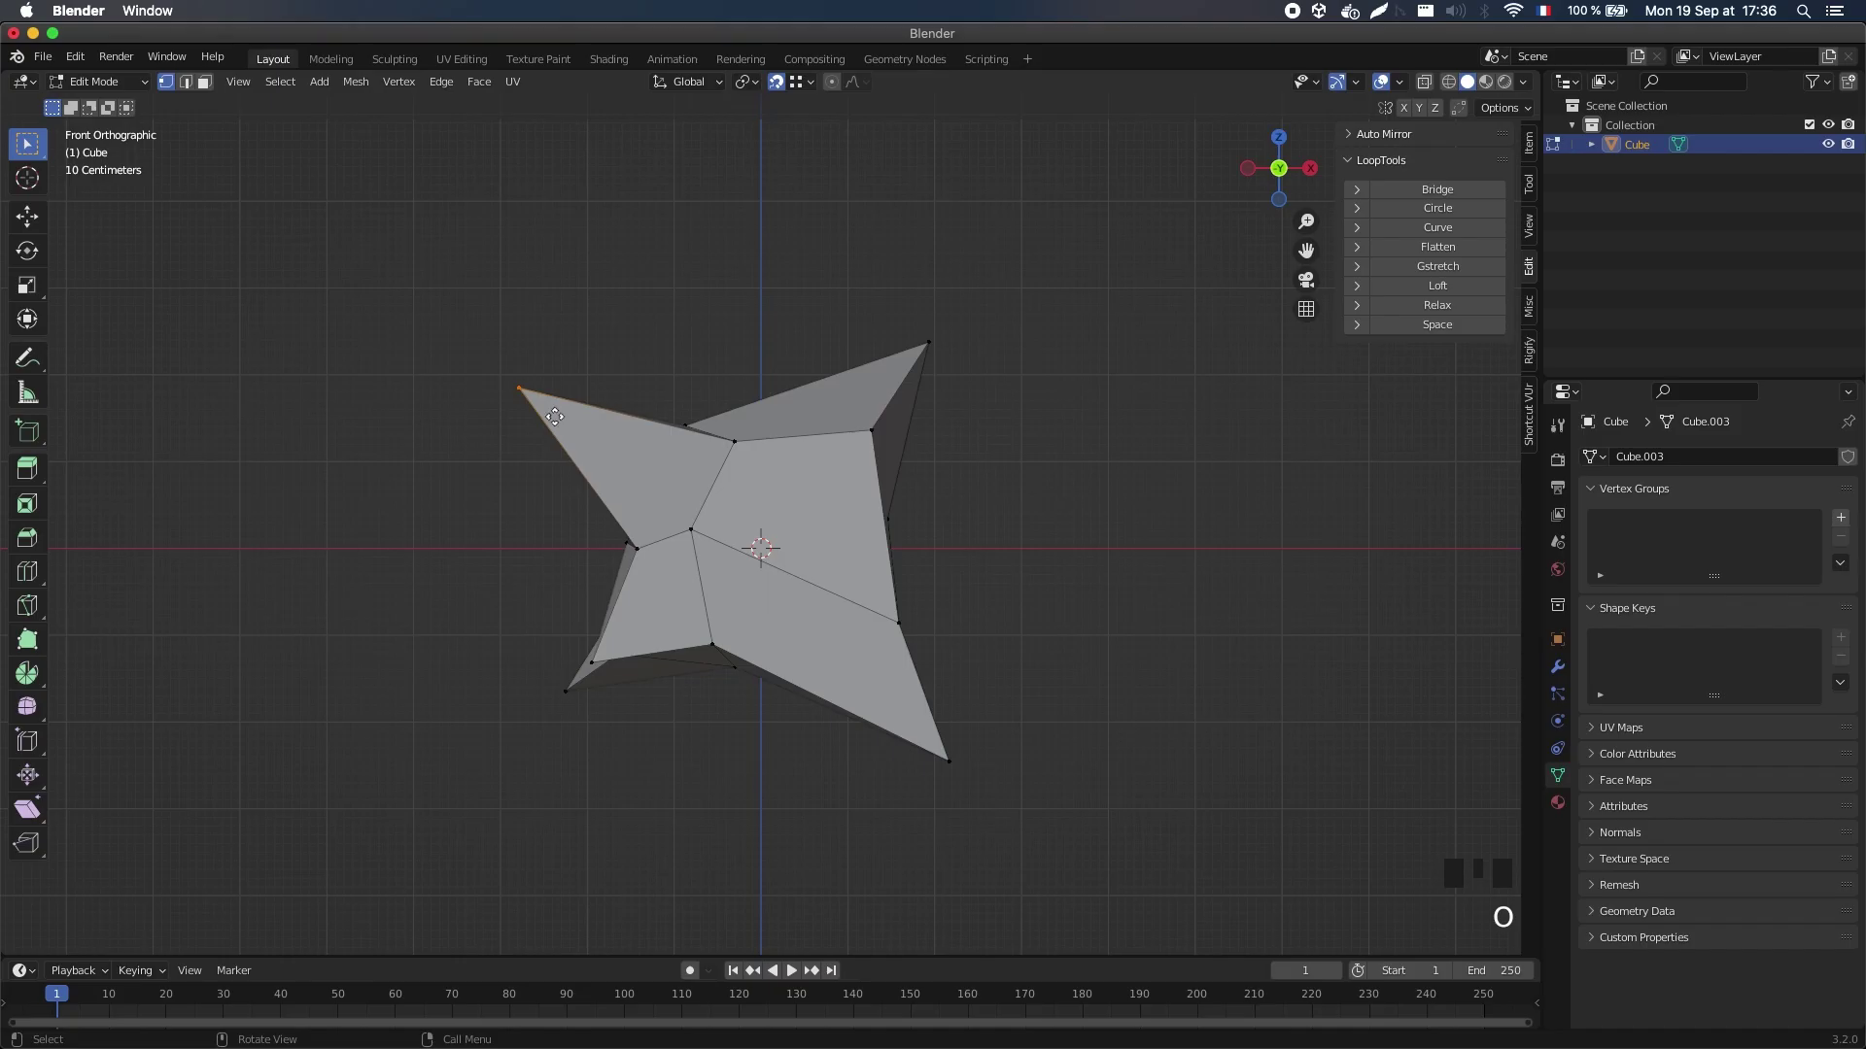
Move the left tip along Z, snapping it to the upper-right tip's height.
key(g)
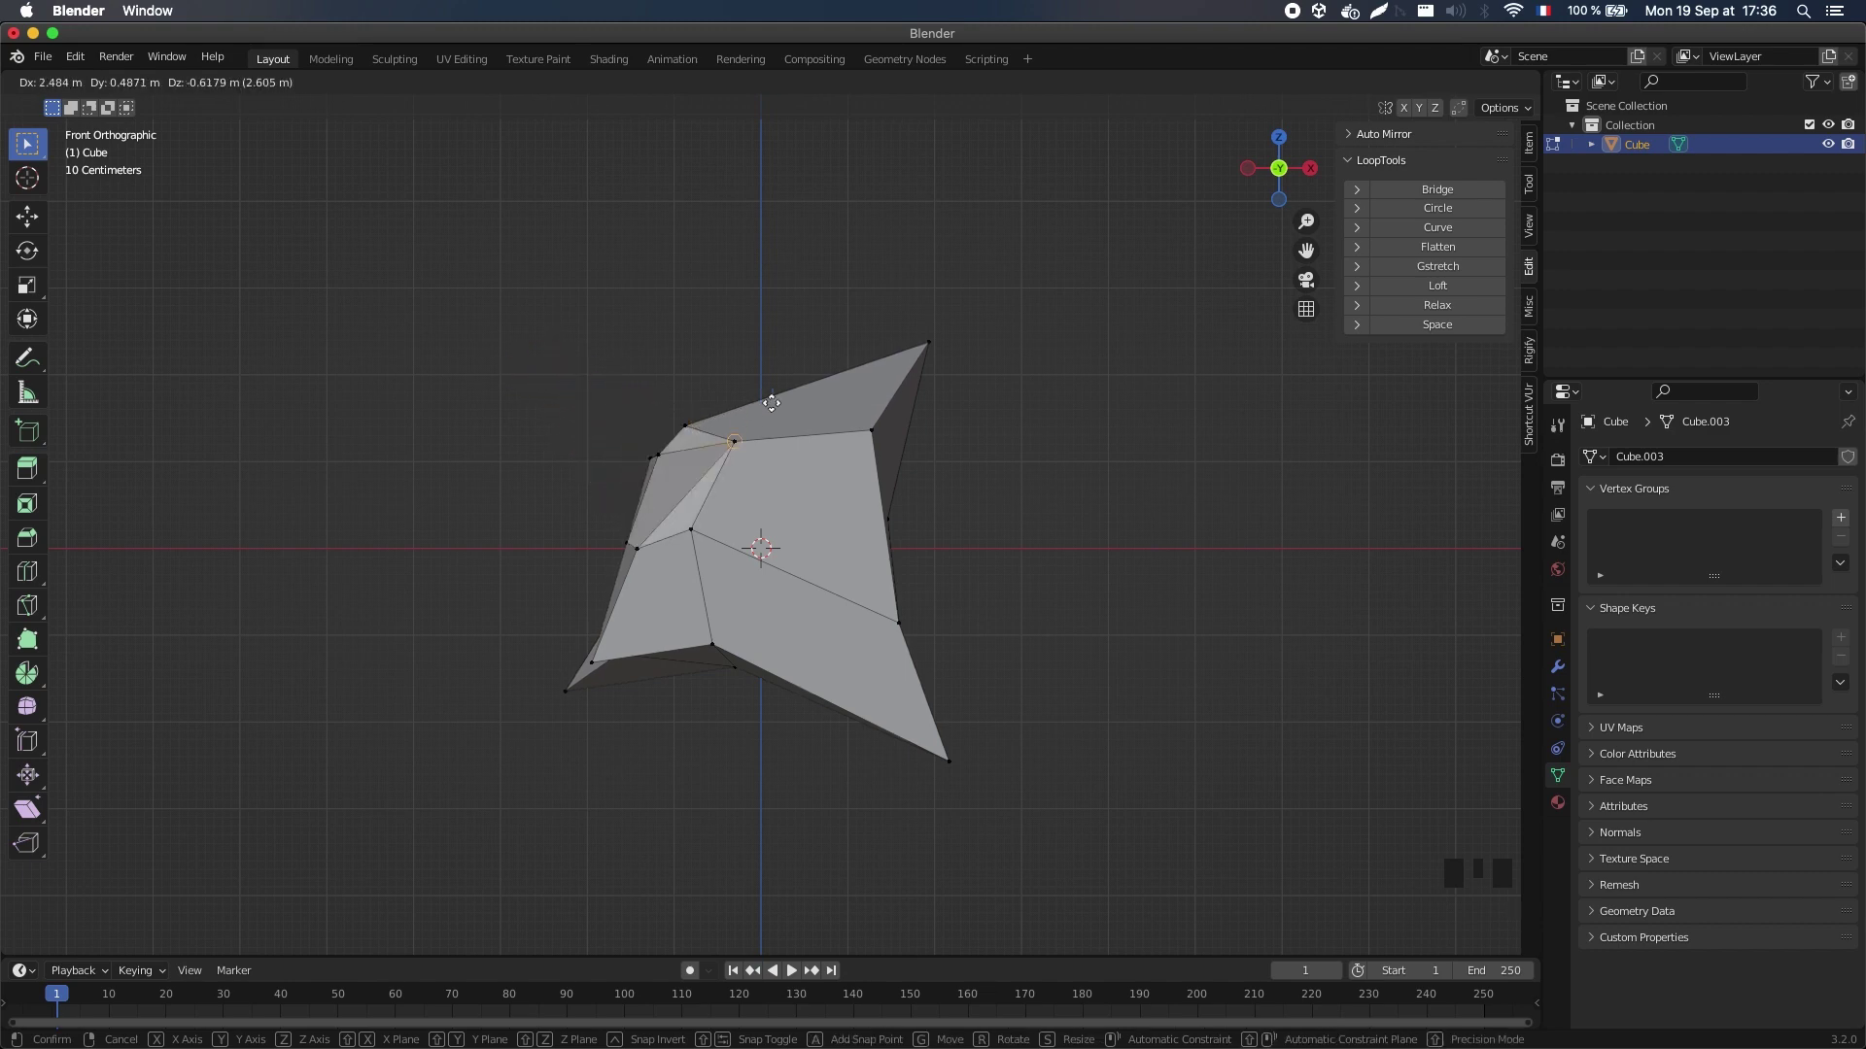
key(Escape)
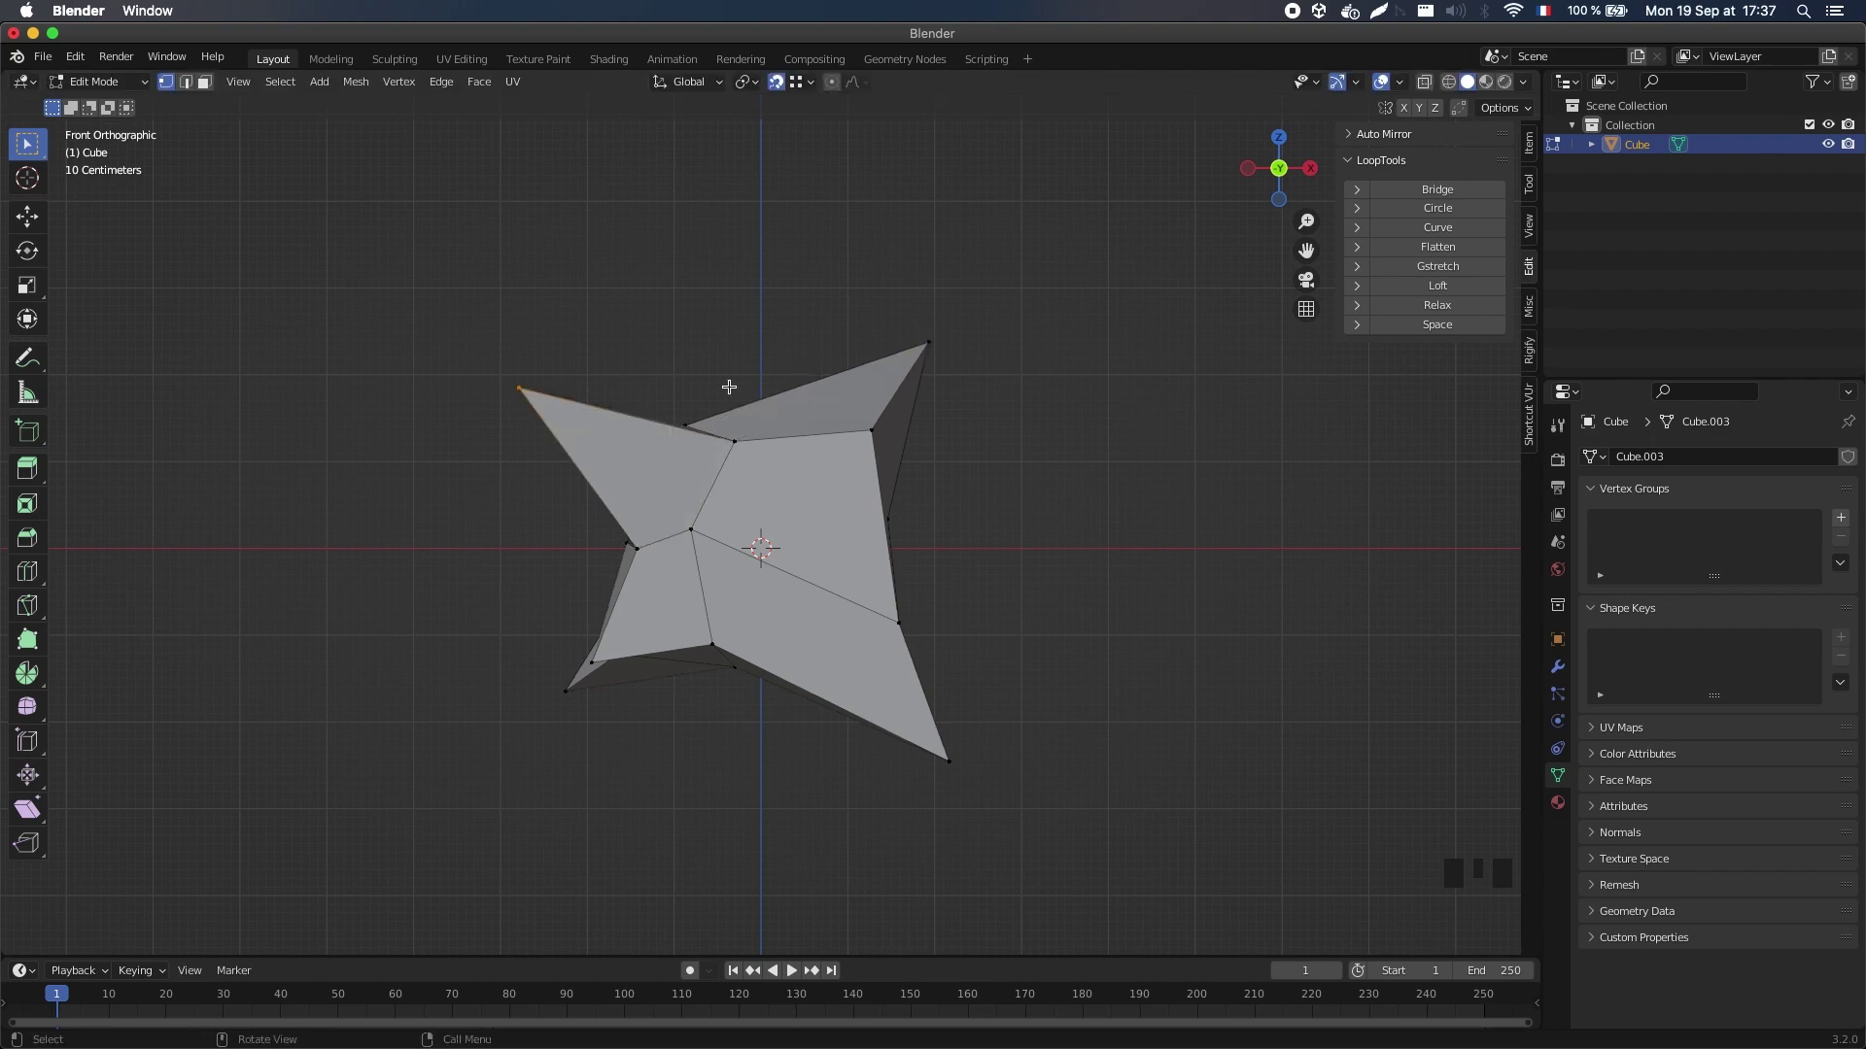
key(g)
key(z)
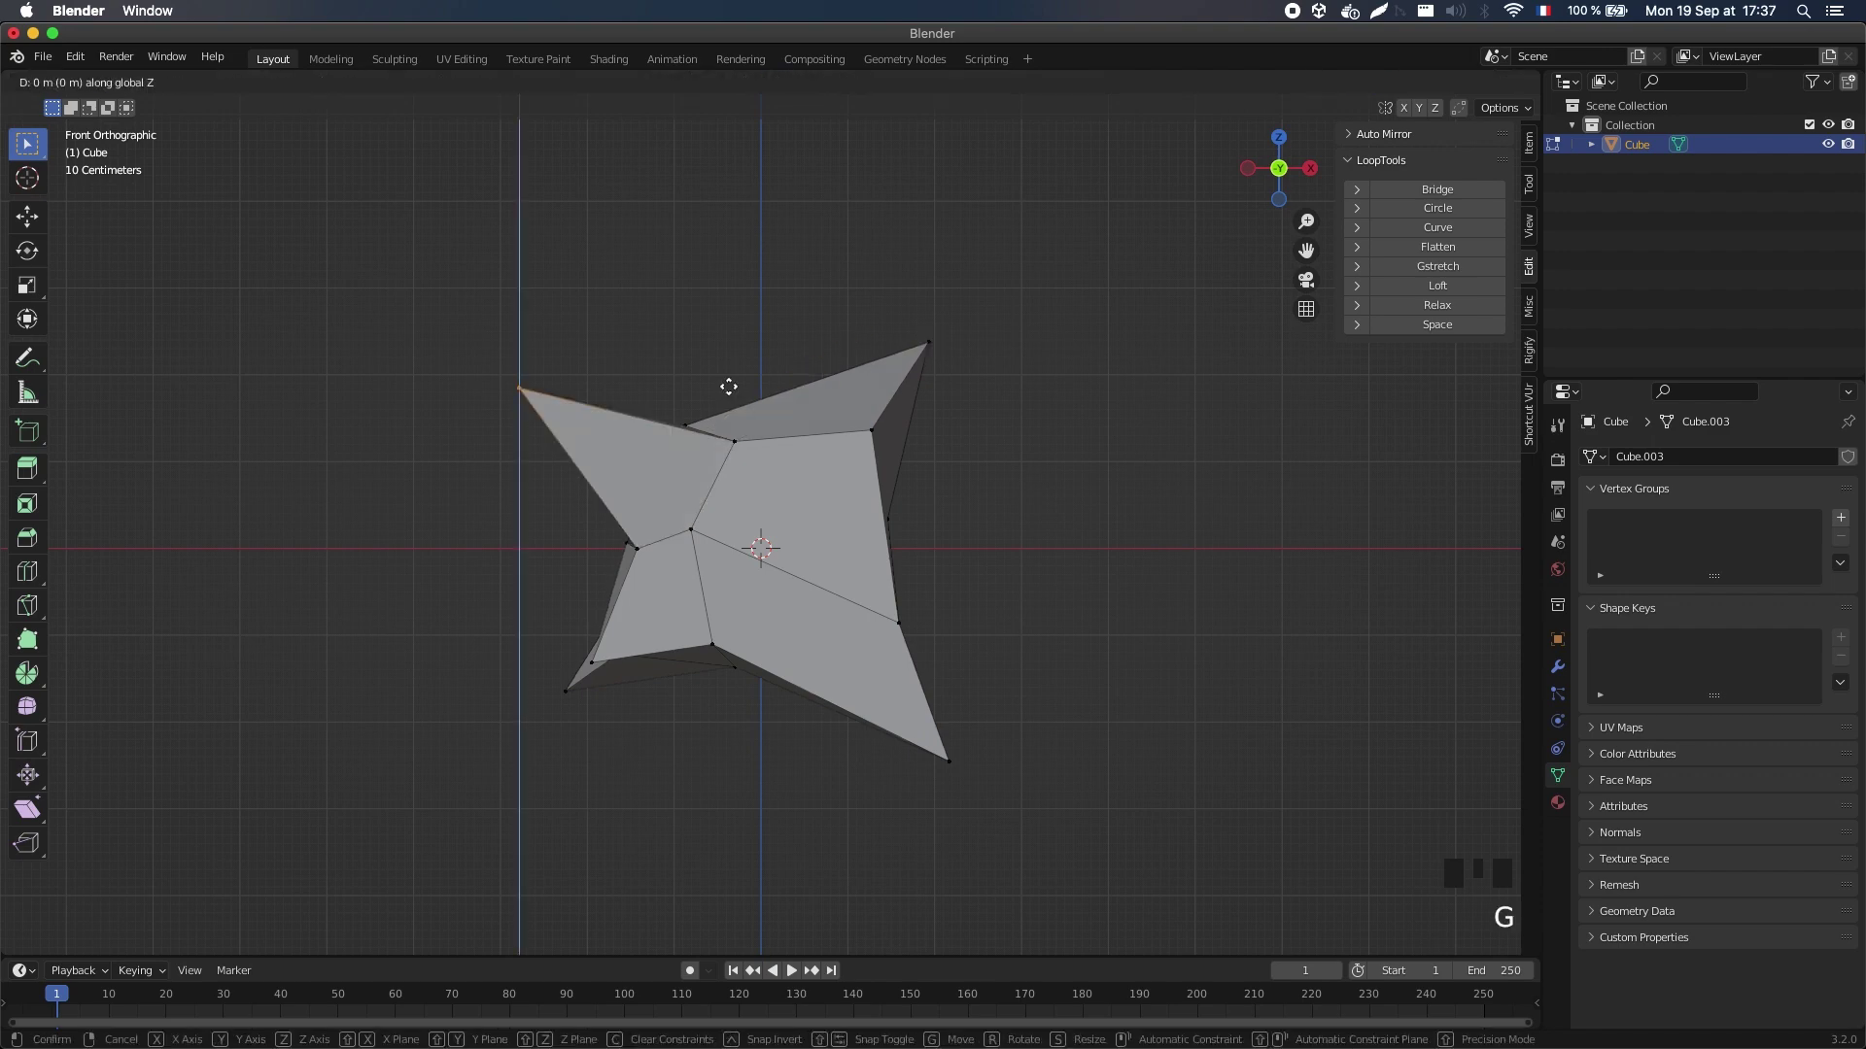
key(ctrl)
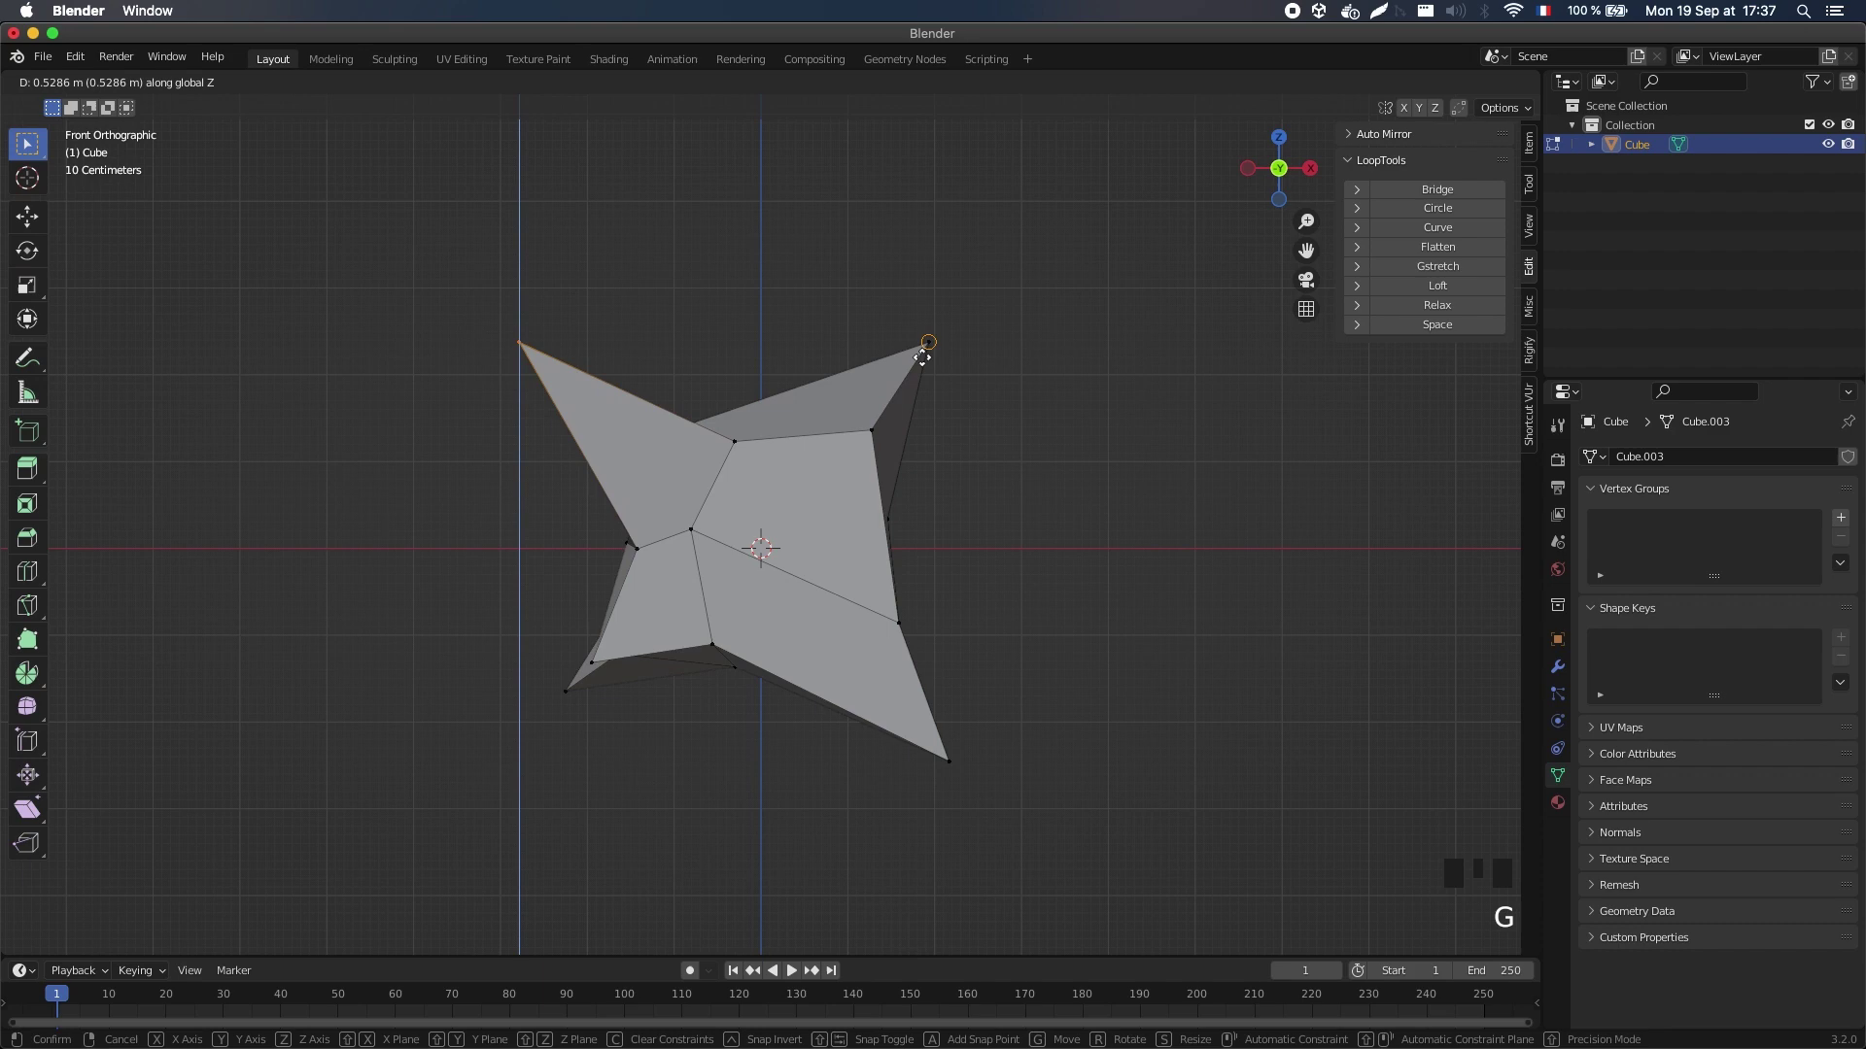
click(922, 358)
Select the bottom vertex, try moving it with X locked, then cancel the move.
middle_drag(922, 357, 874, 815)
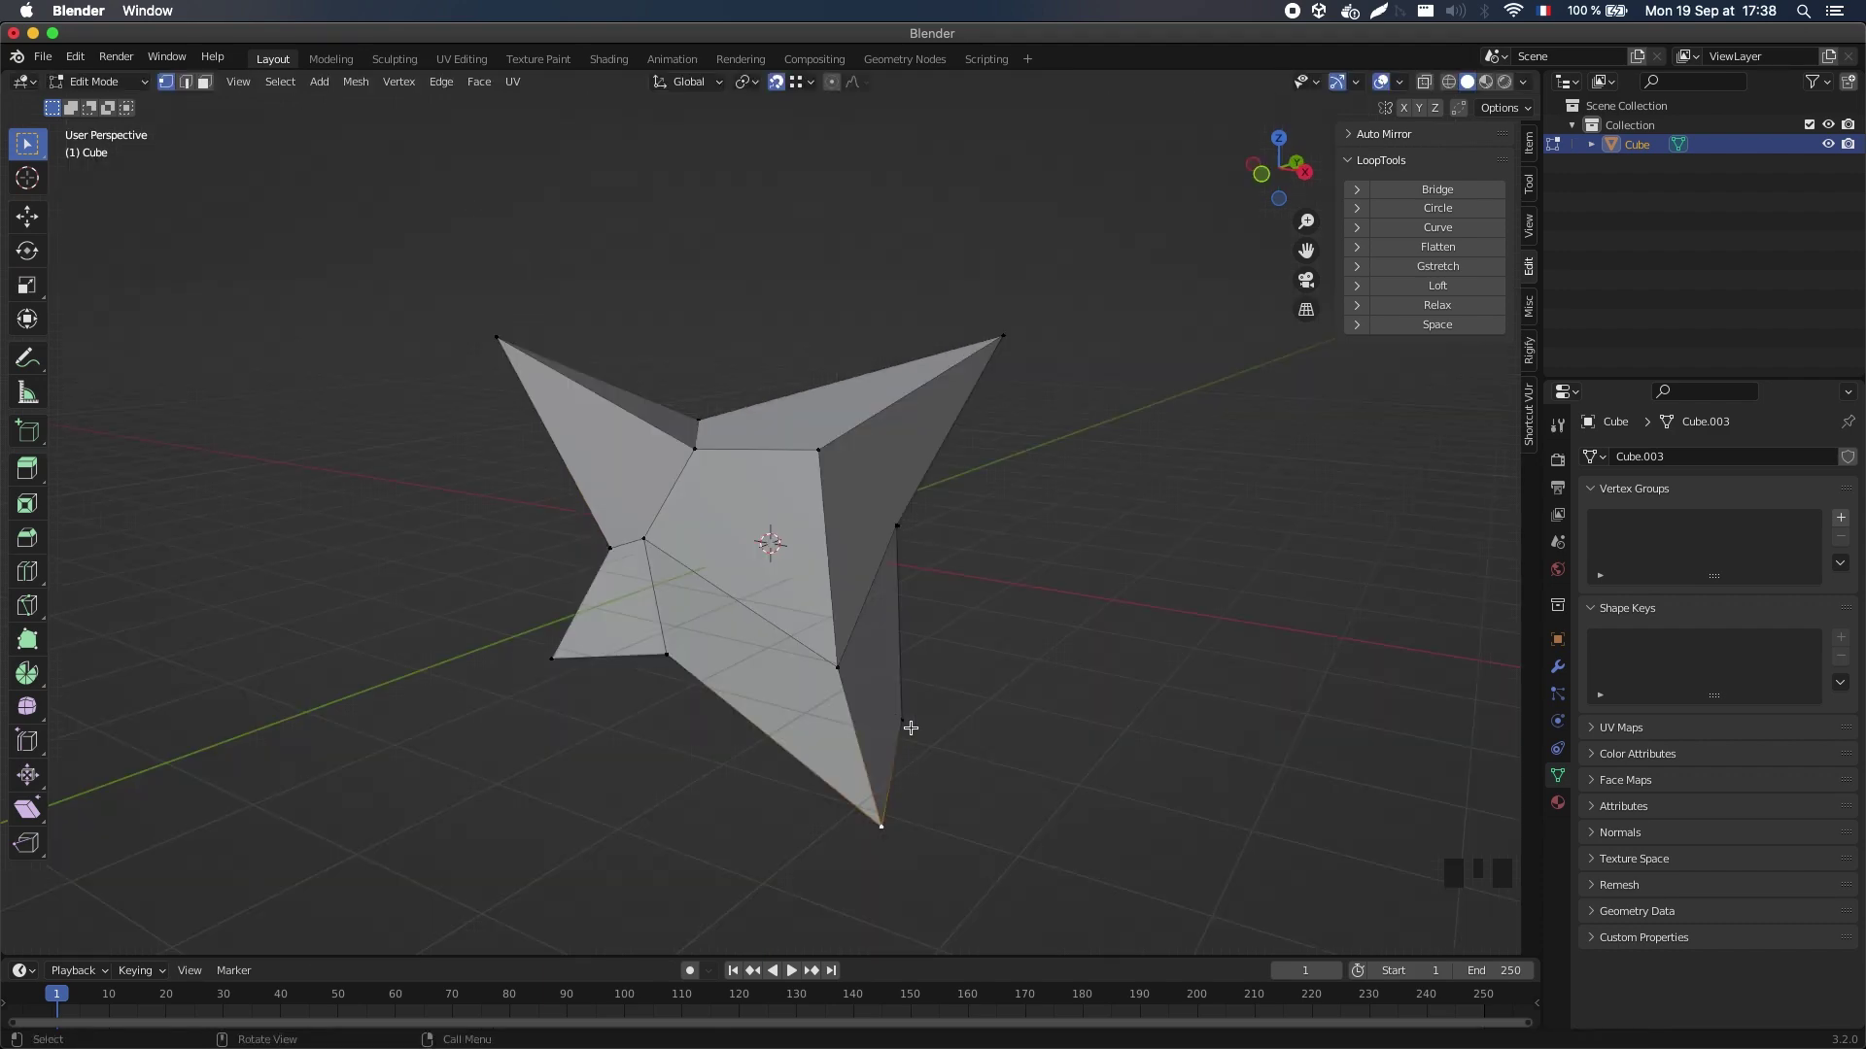
click(875, 814)
key(g)
key(shift+x)
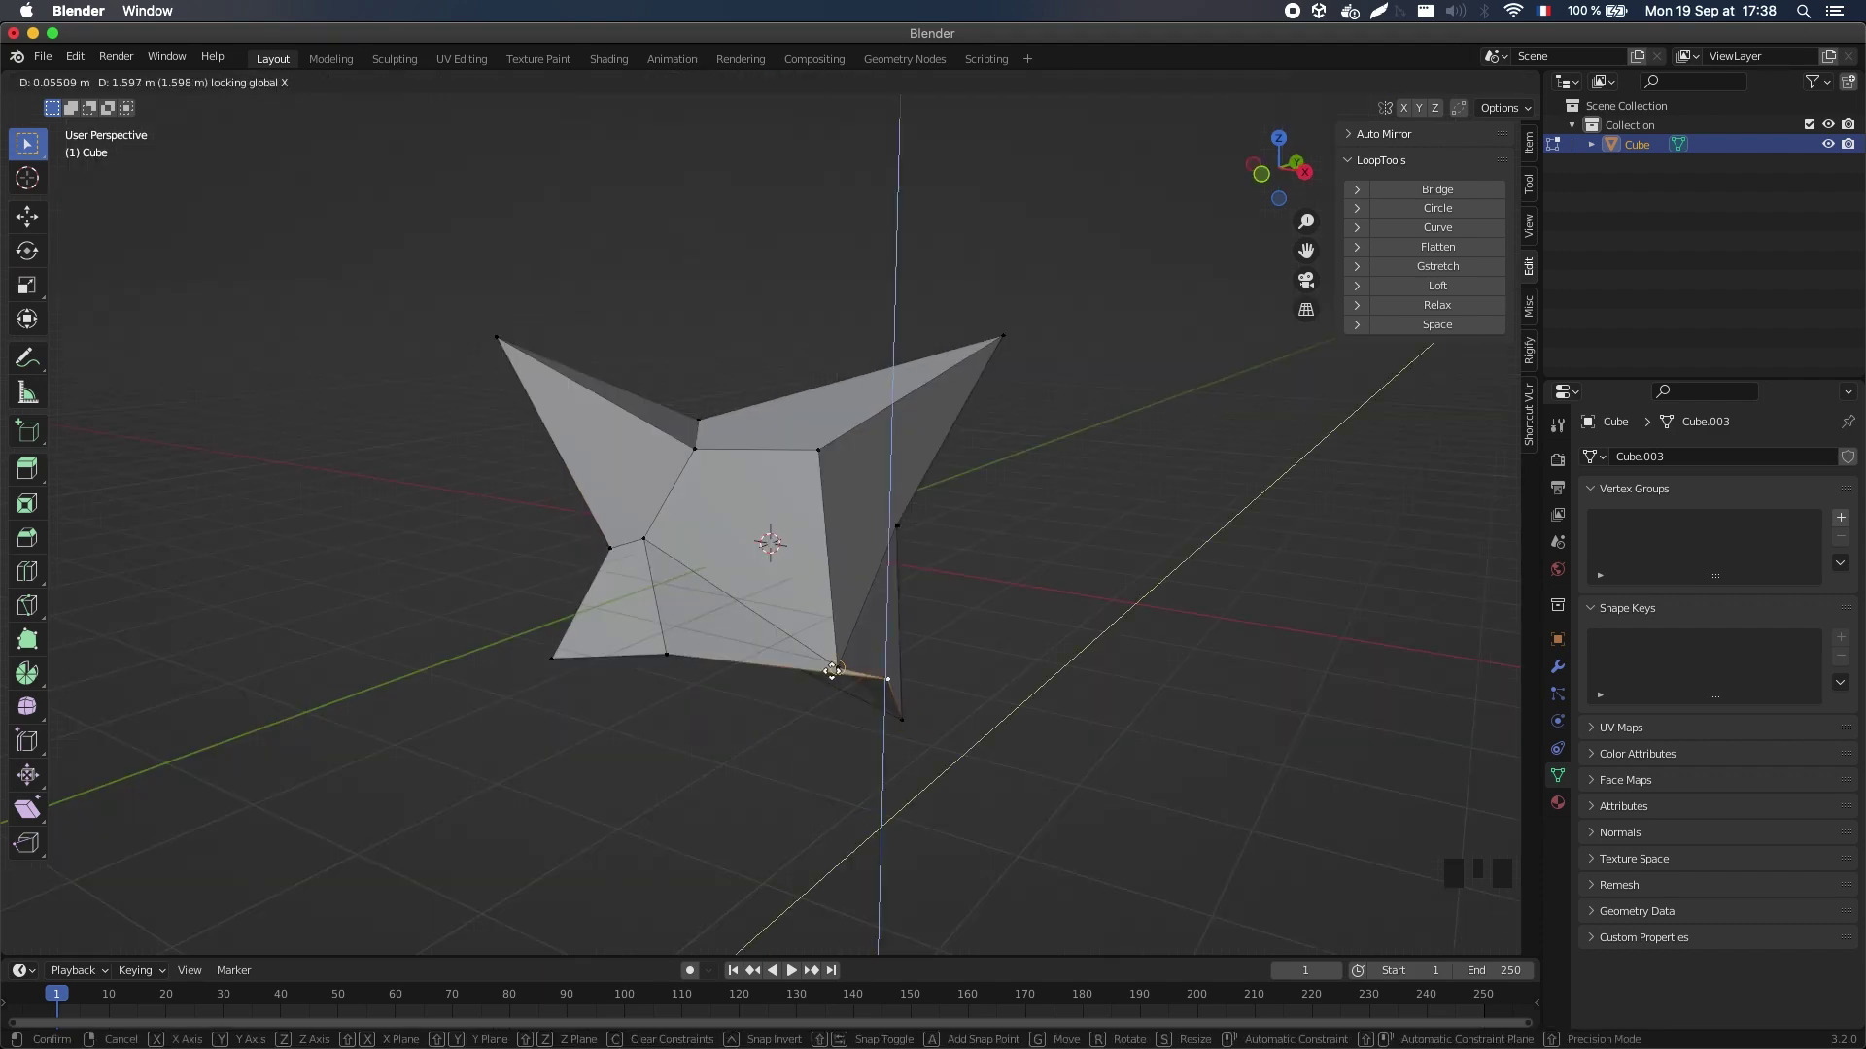
key(Escape)
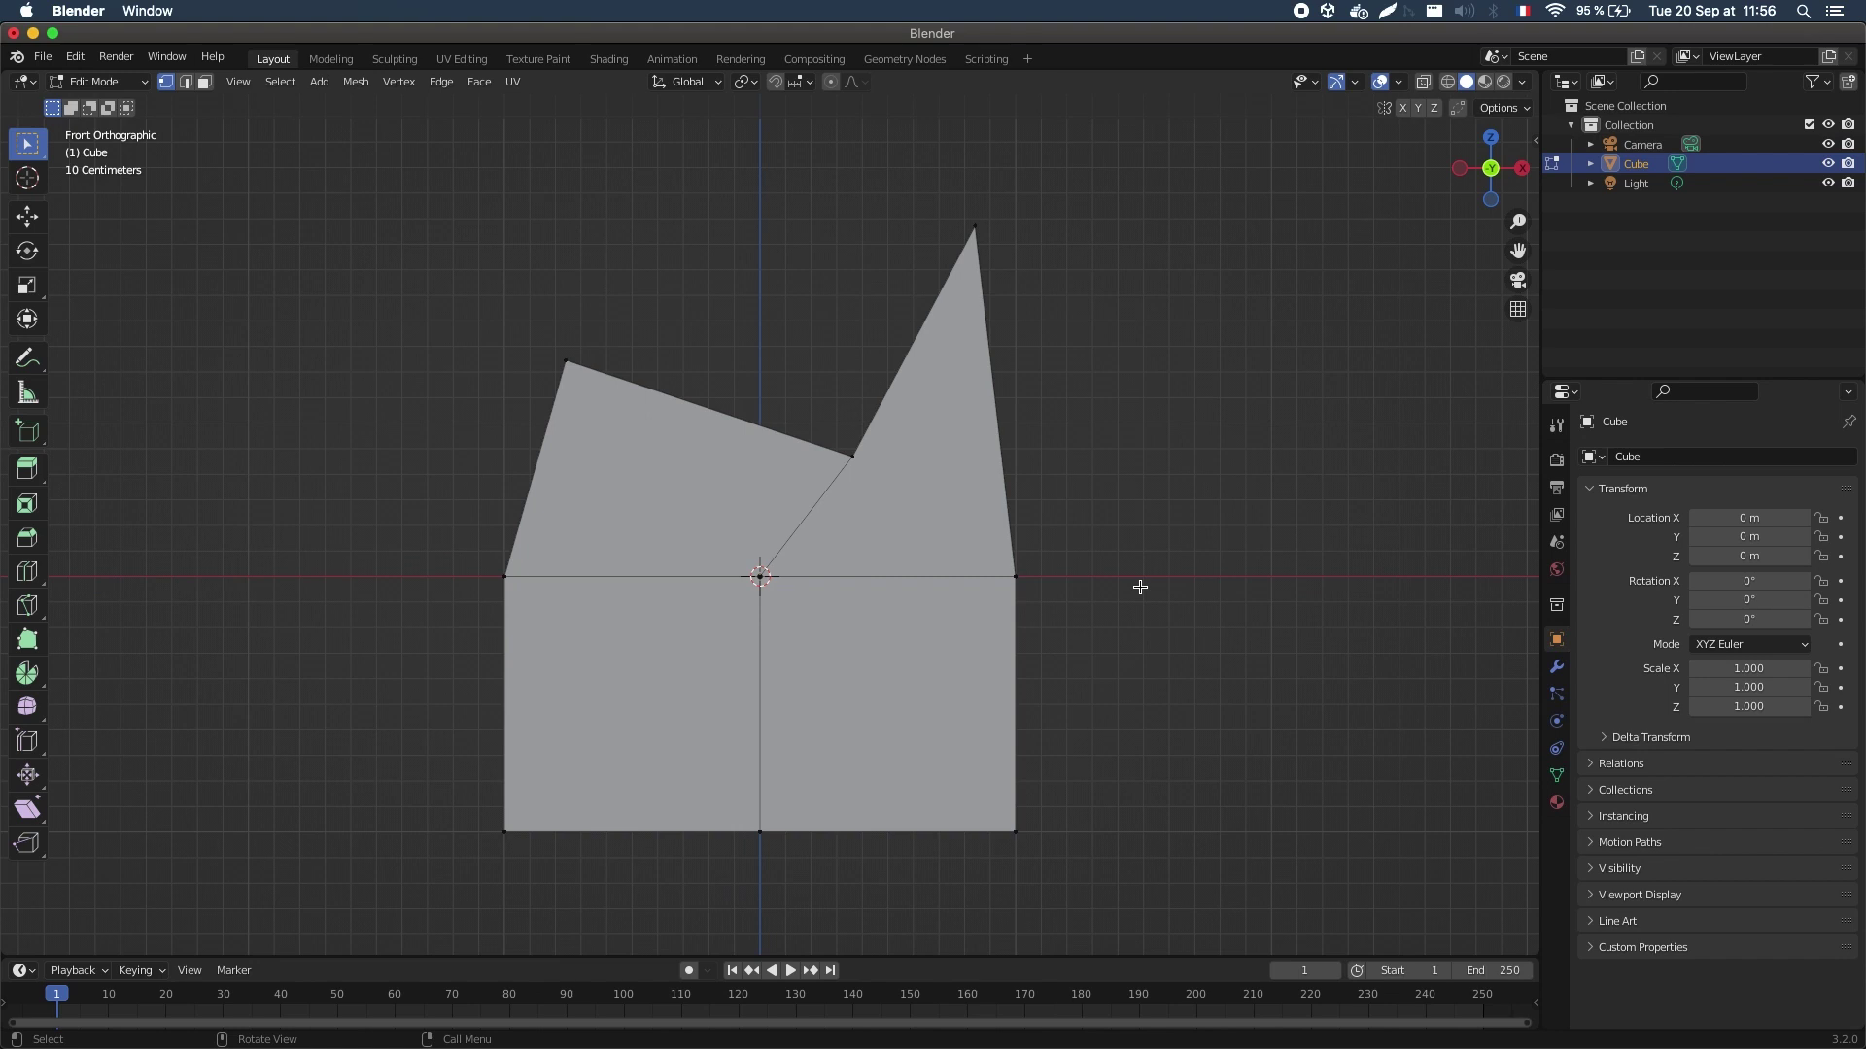
Select the upper-left edge, try raising it along Z, then undo the move.
drag(516, 324, 919, 505)
key(g)
key(z)
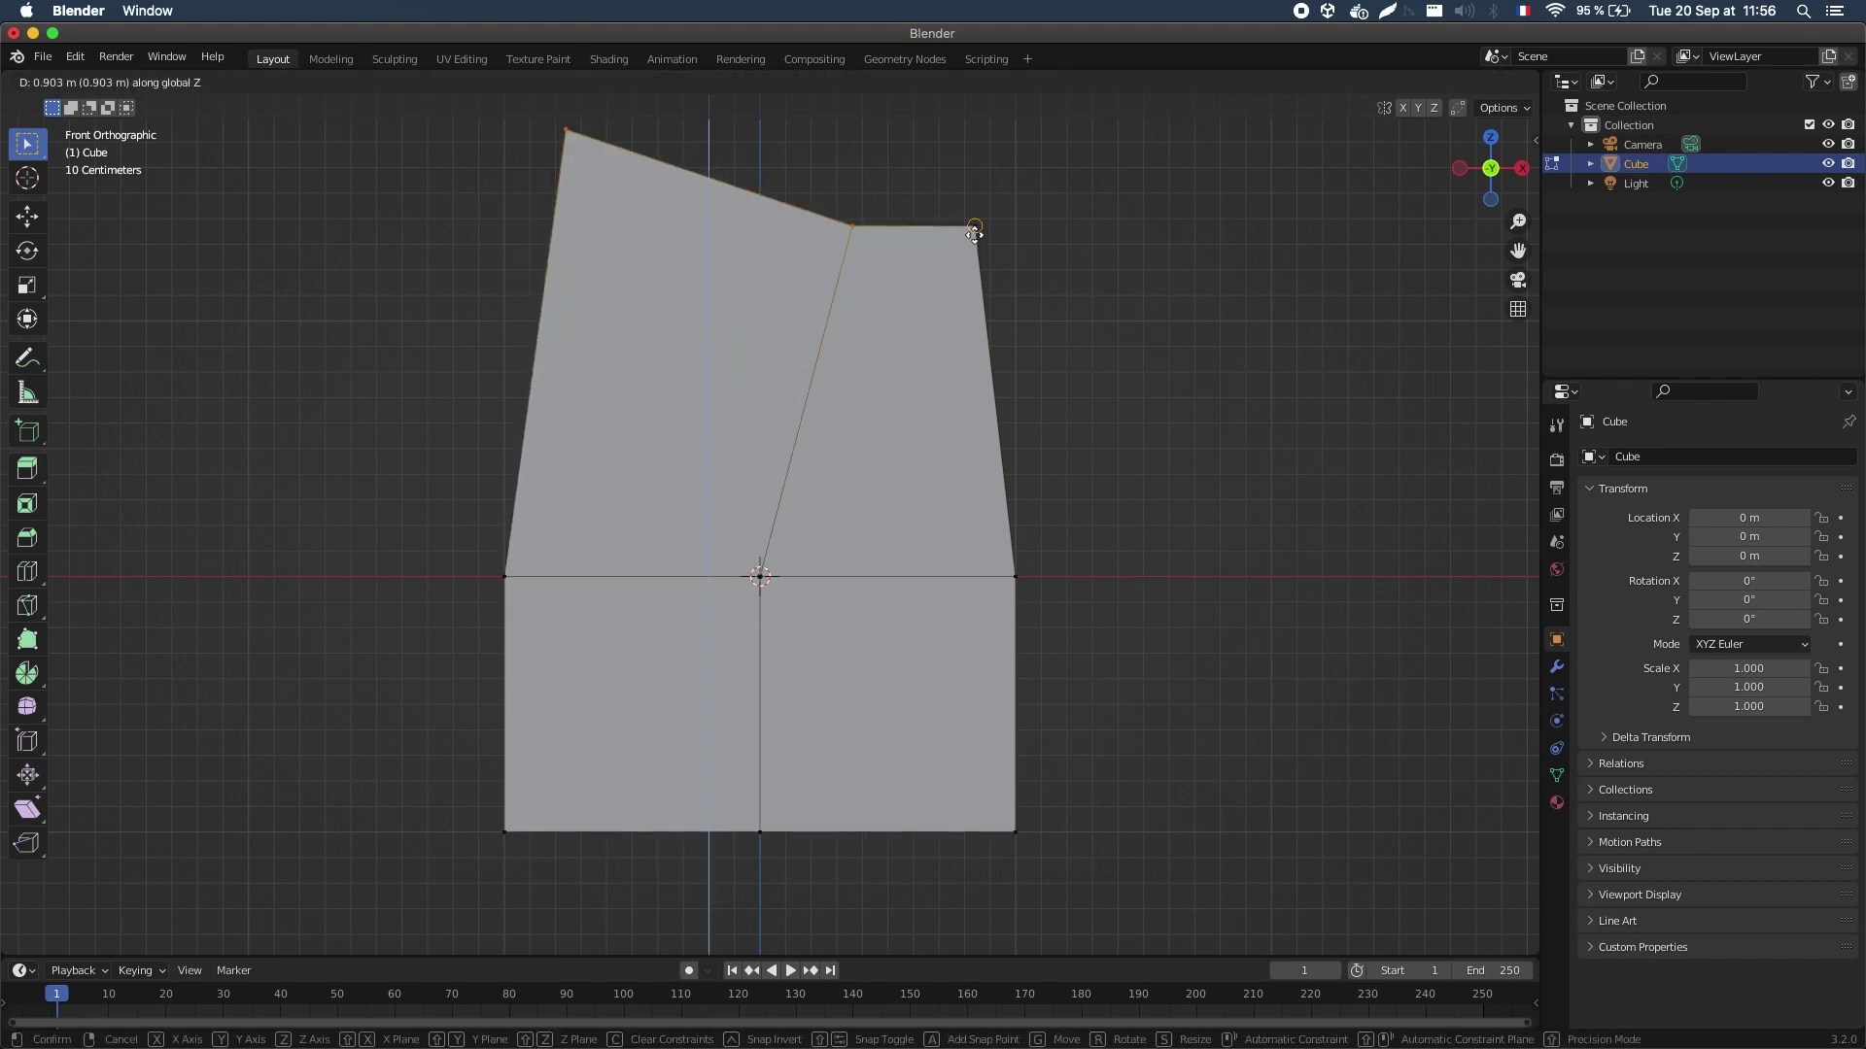
click(975, 234)
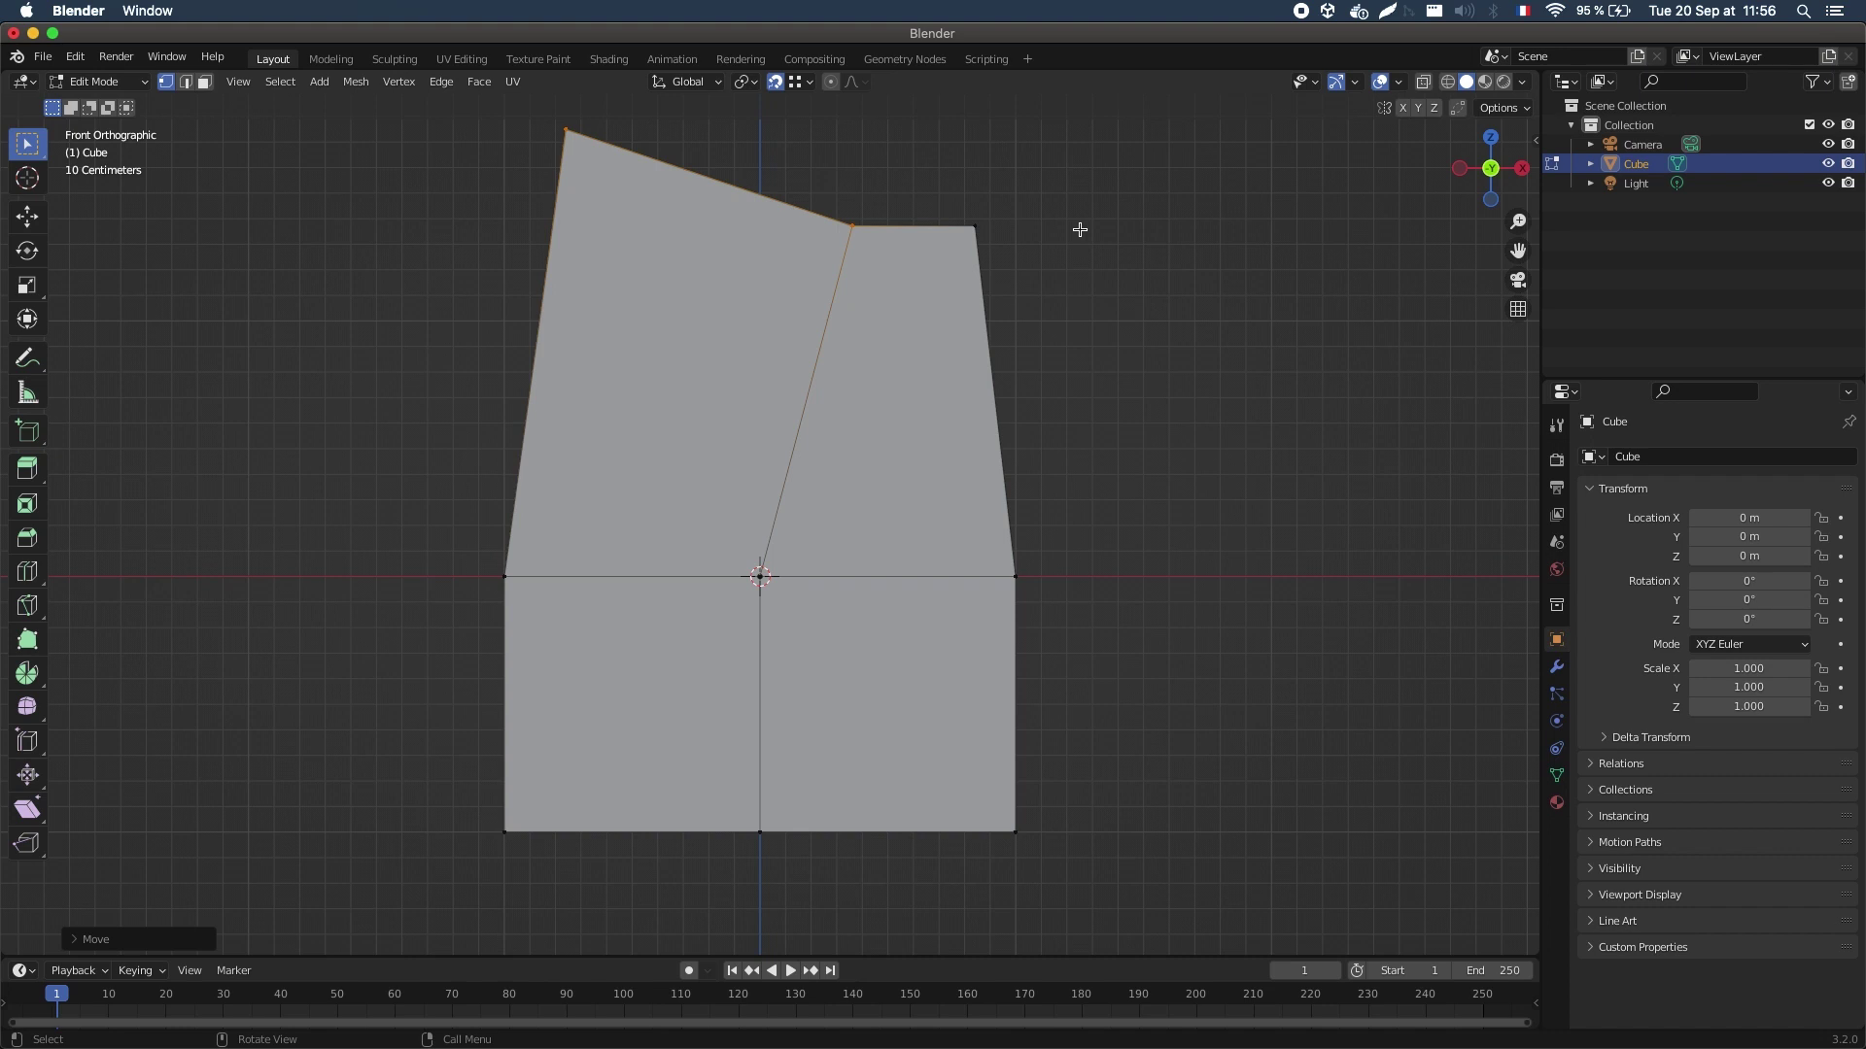
key(ctrl+z)
Level the edge by scaling it to 0 on Z, then snap it up to the peak vertex's height.
key(s)
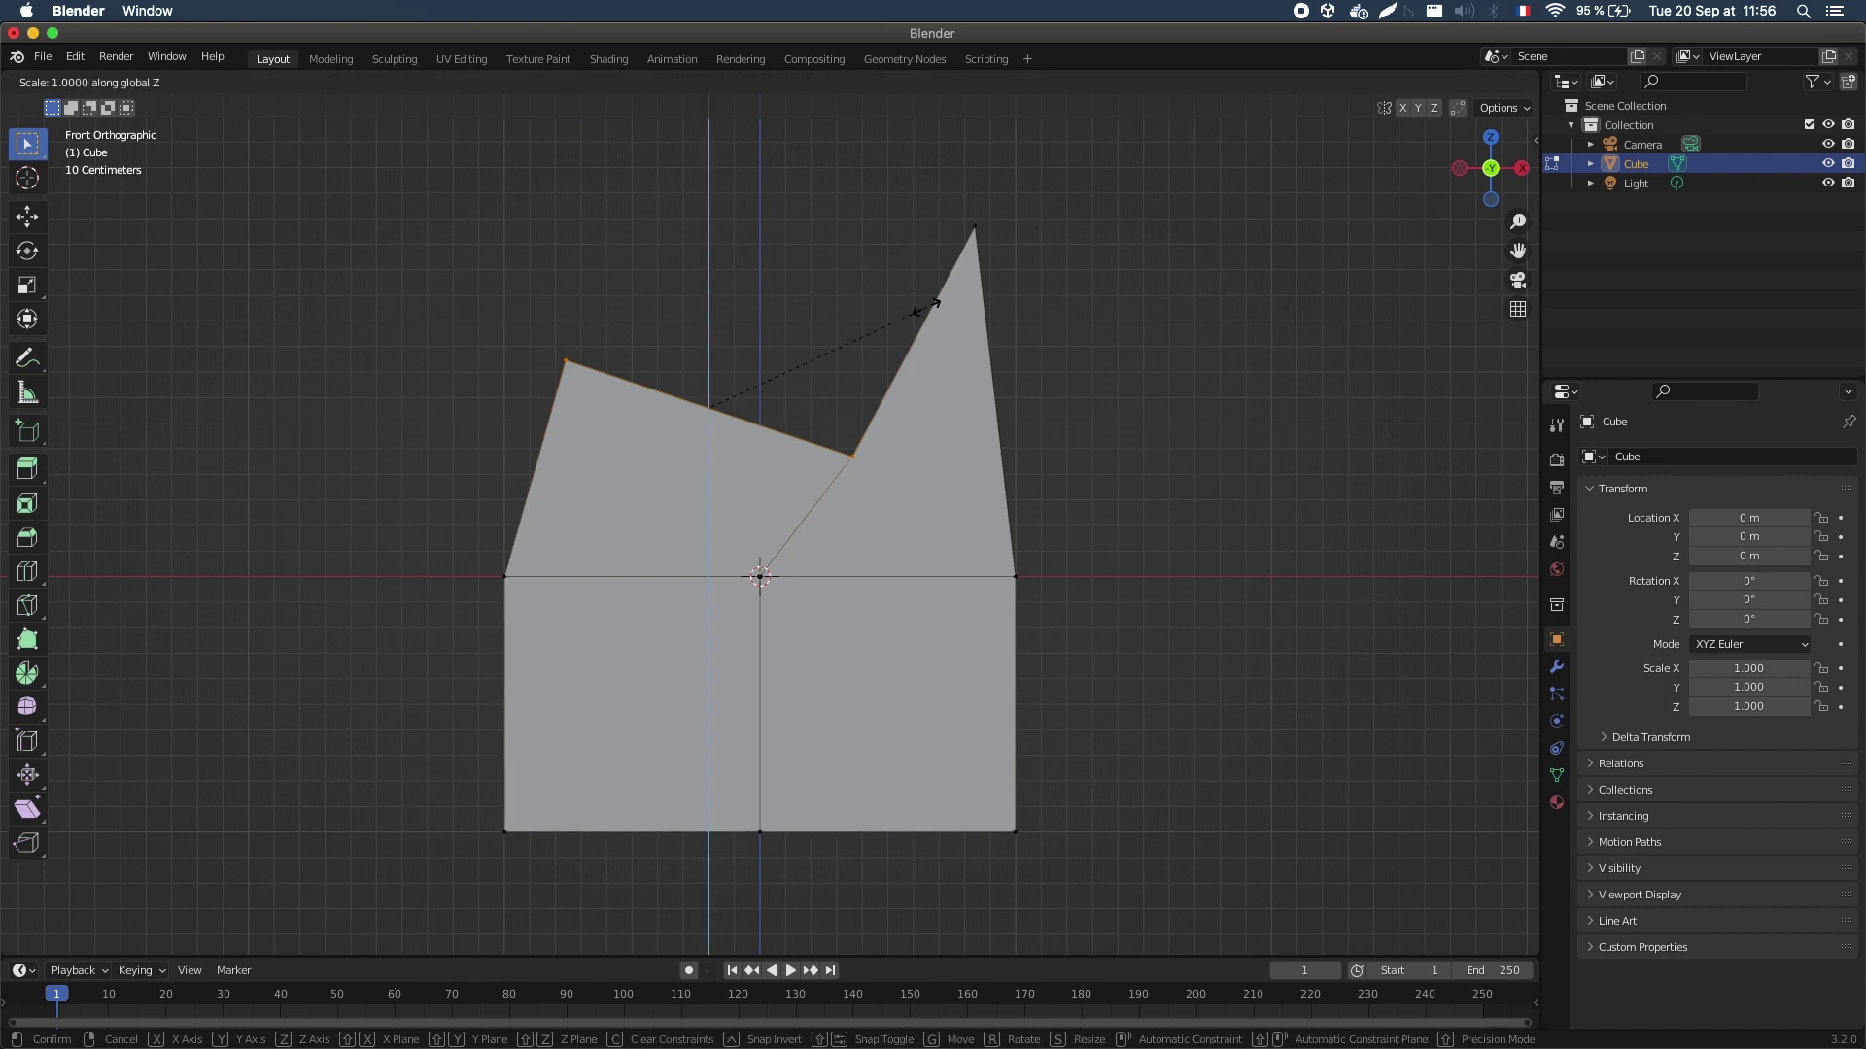
key(z)
key(0)
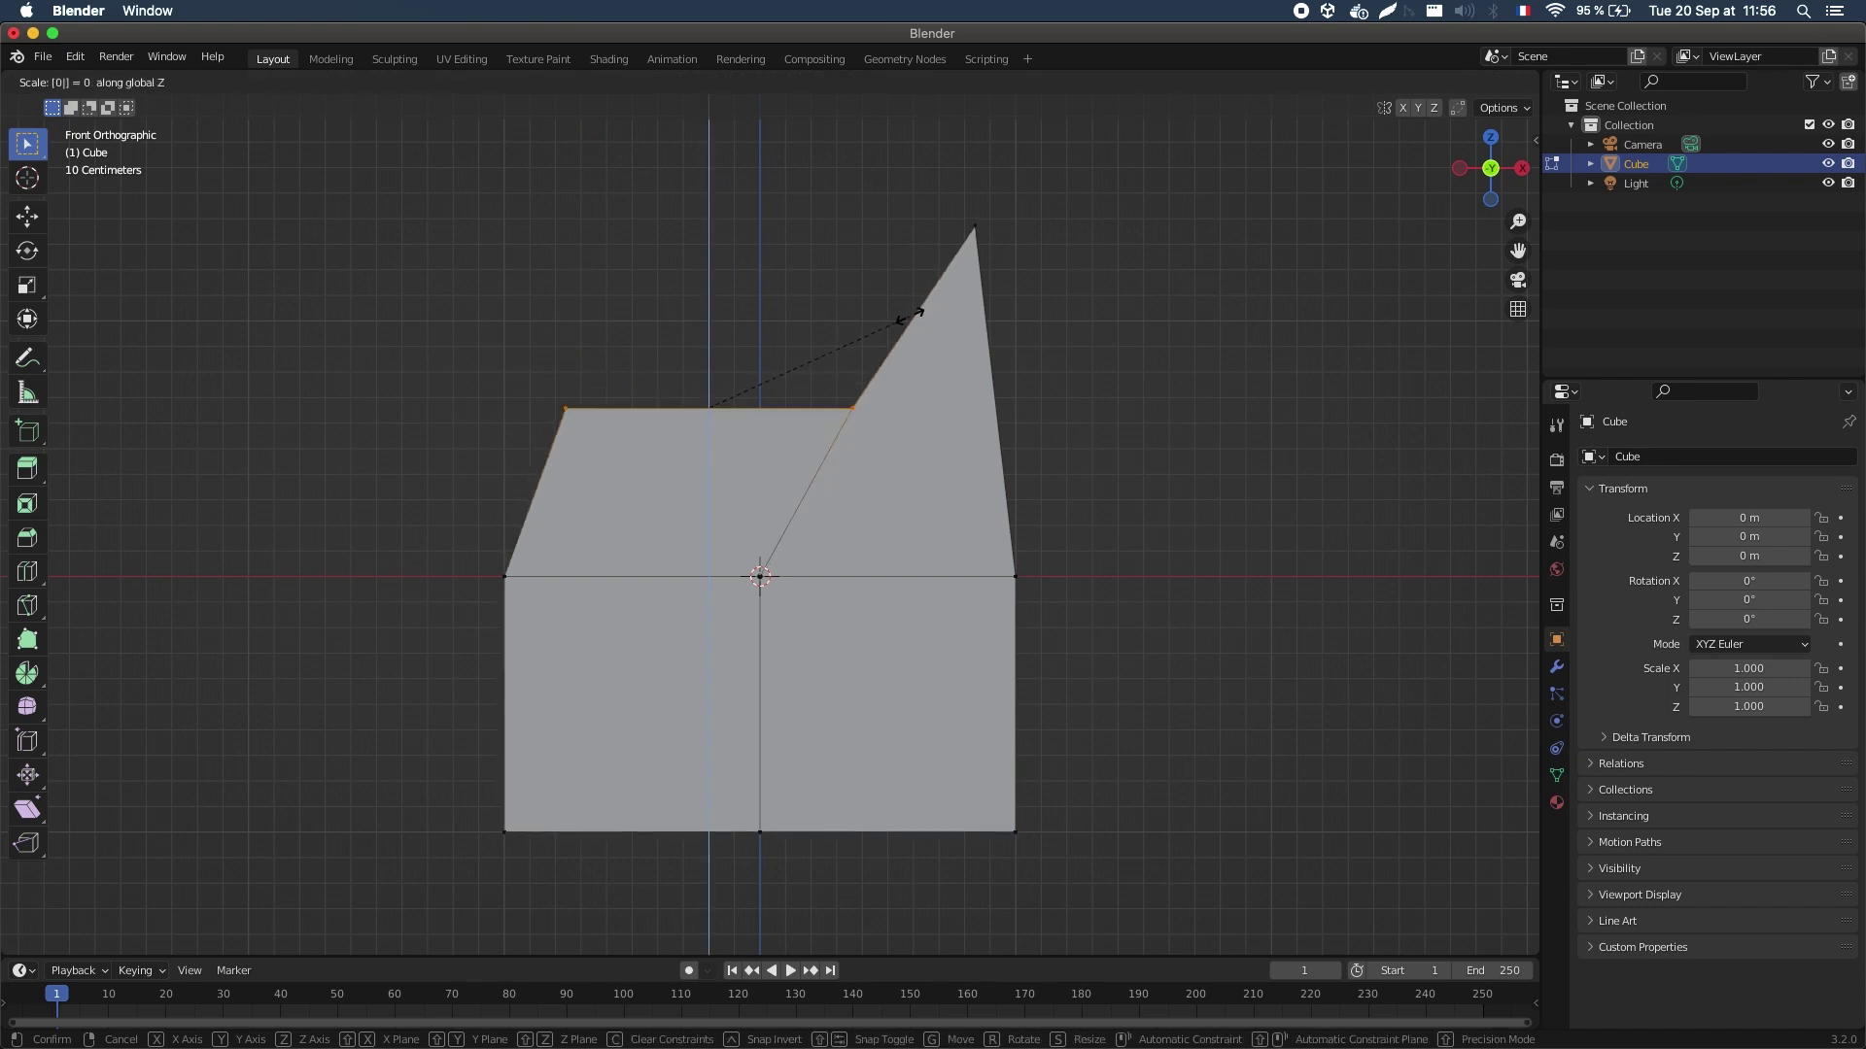
key(Return)
key(g)
key(z)
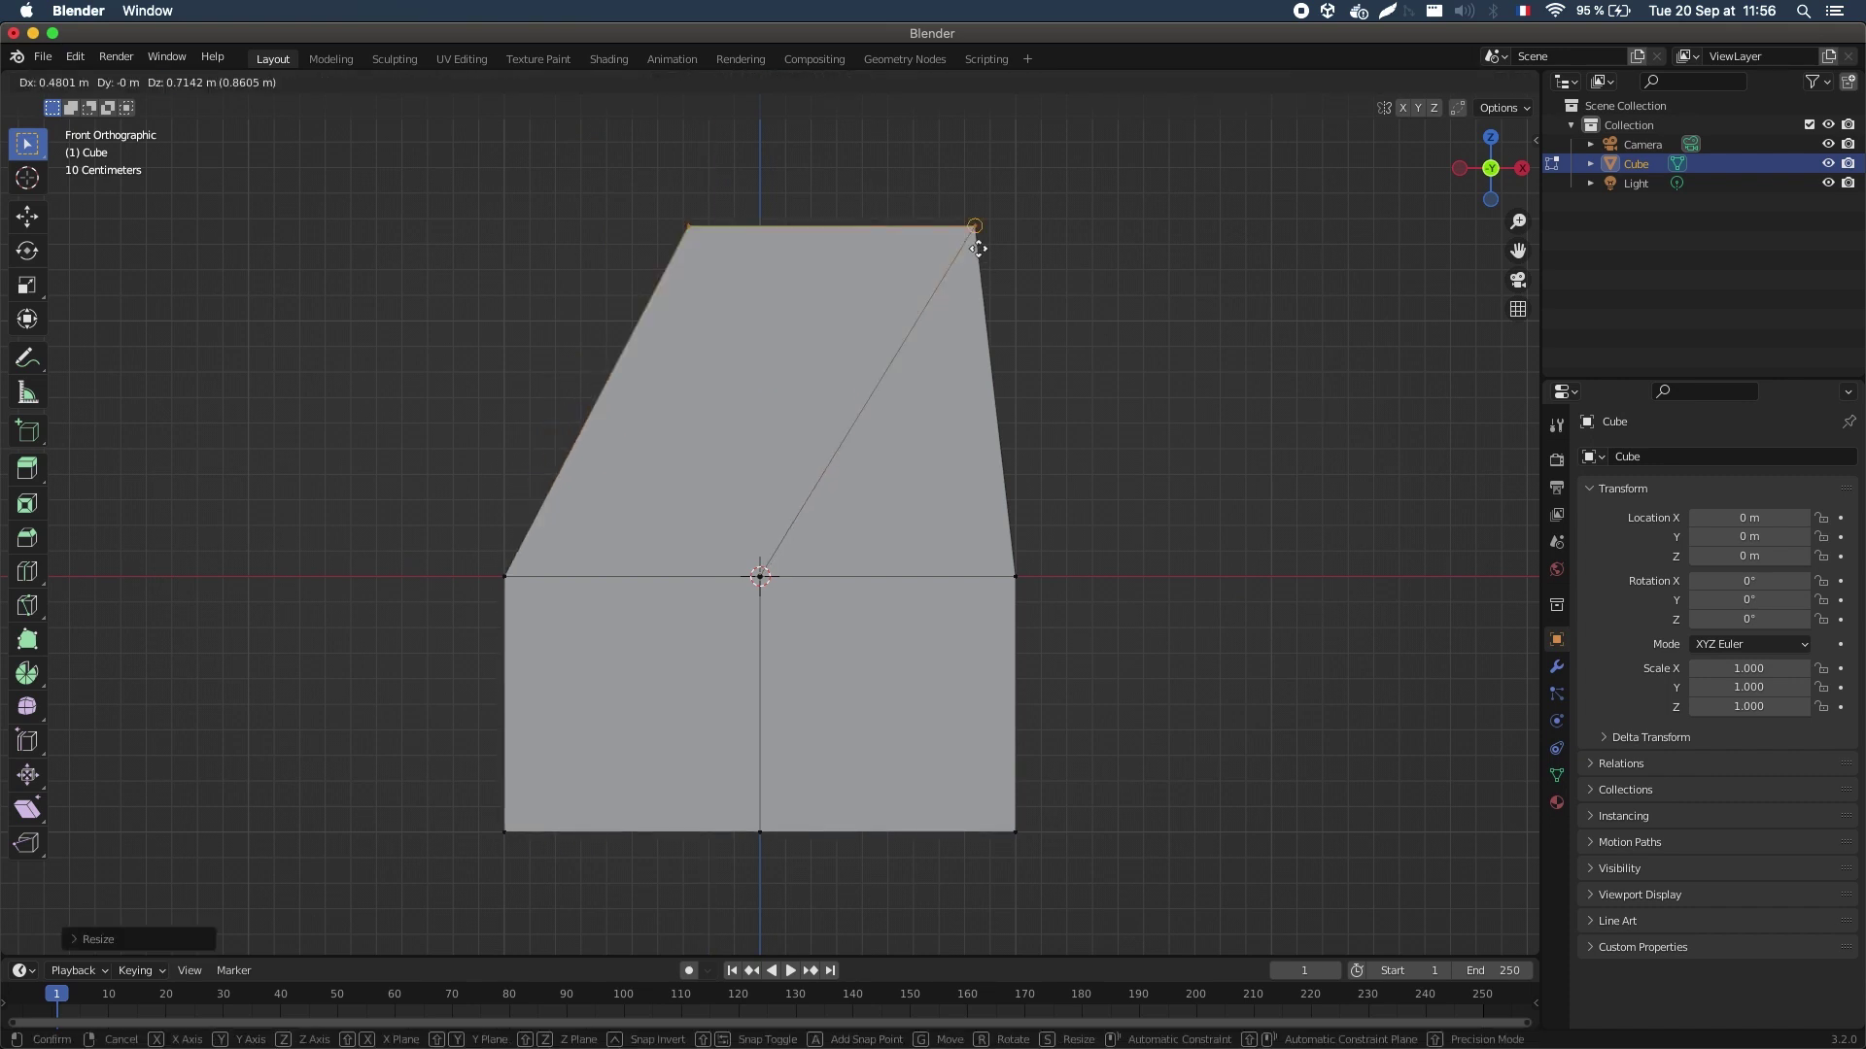
click(978, 249)
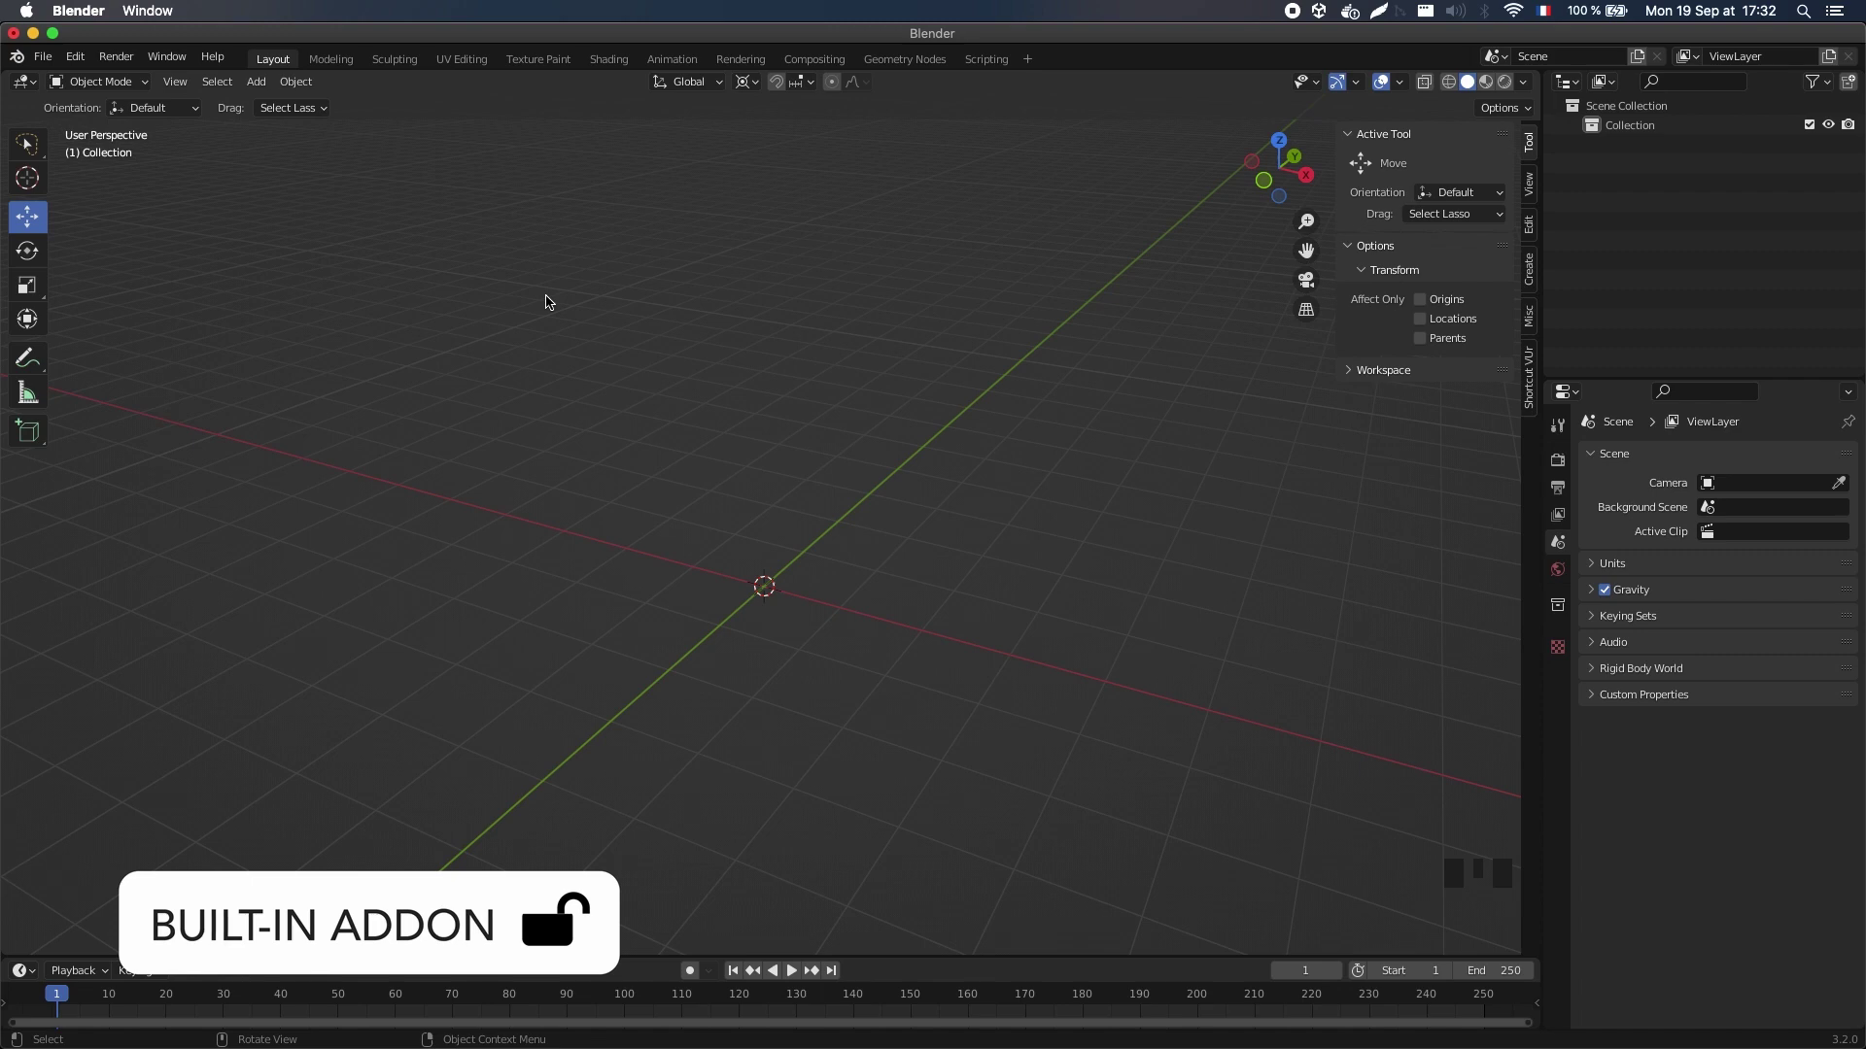
Search the Add-ons preferences for 'loop' to confirm Mesh: LoopTools is enabled, then enter Edit Mode.
click(75, 56)
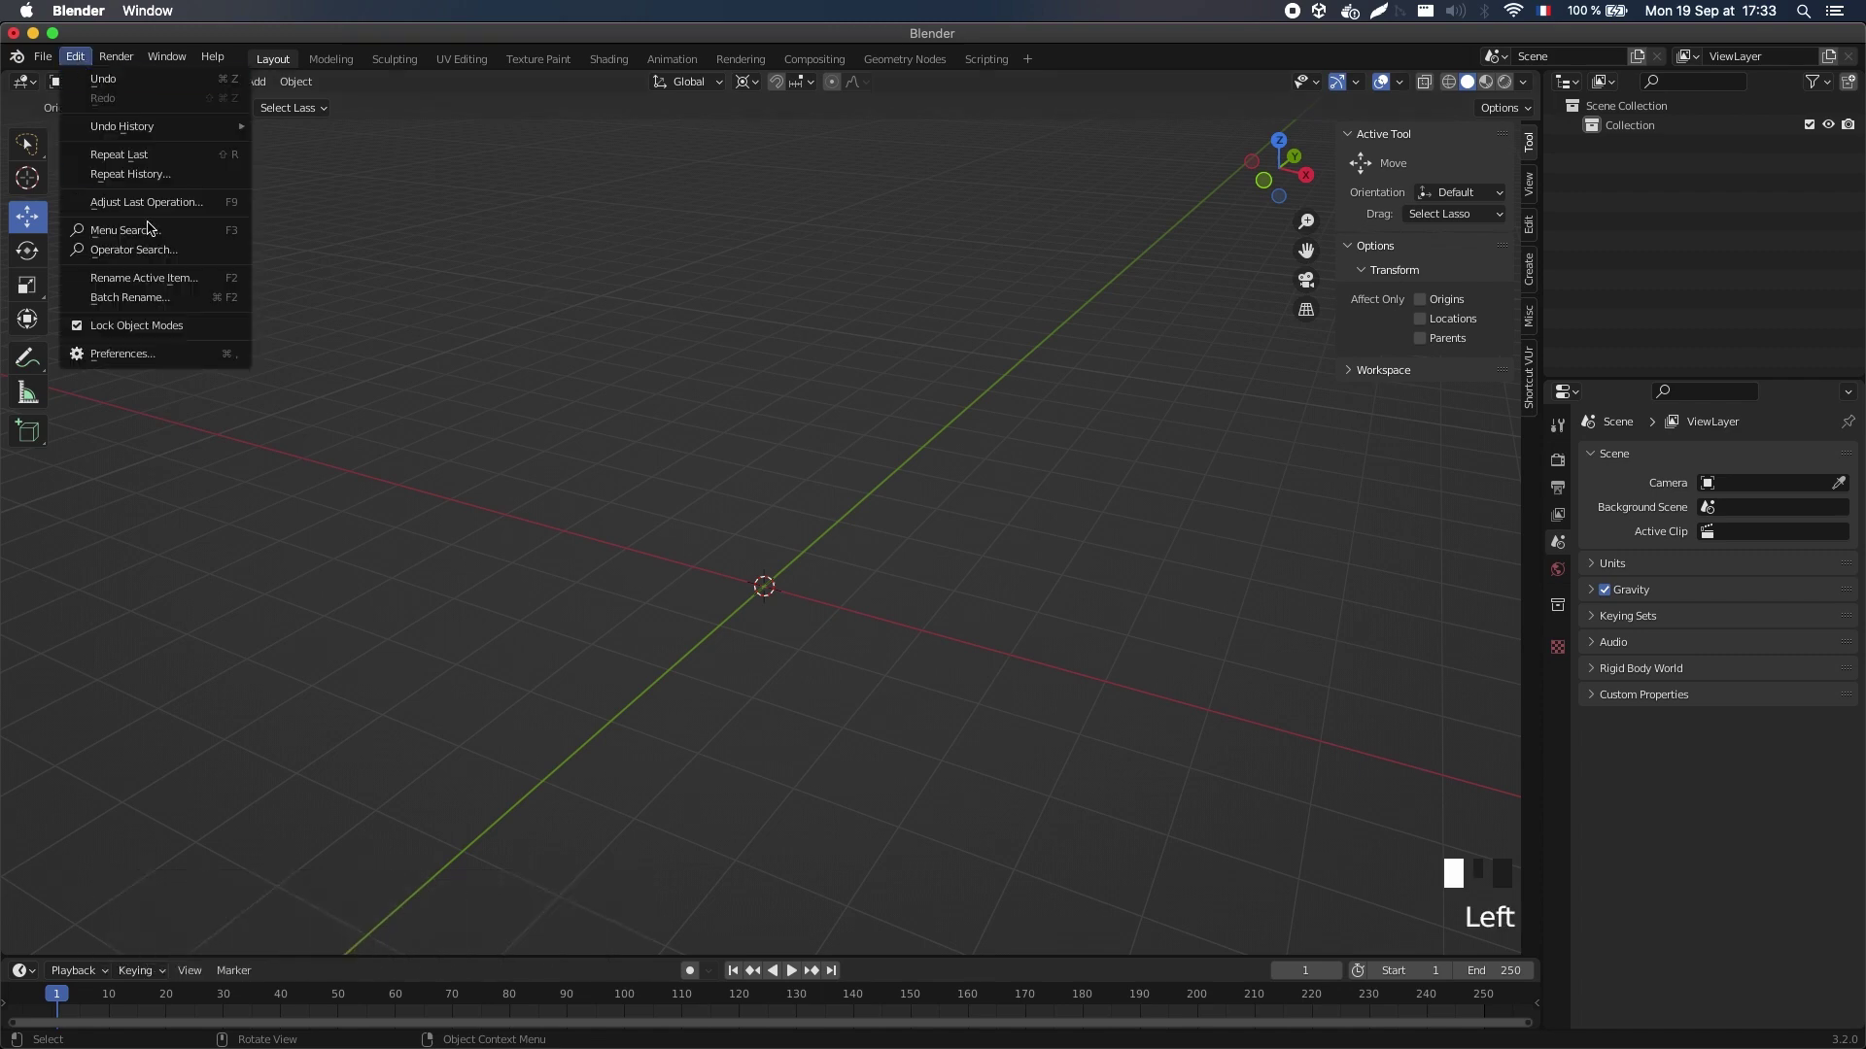
click(188, 352)
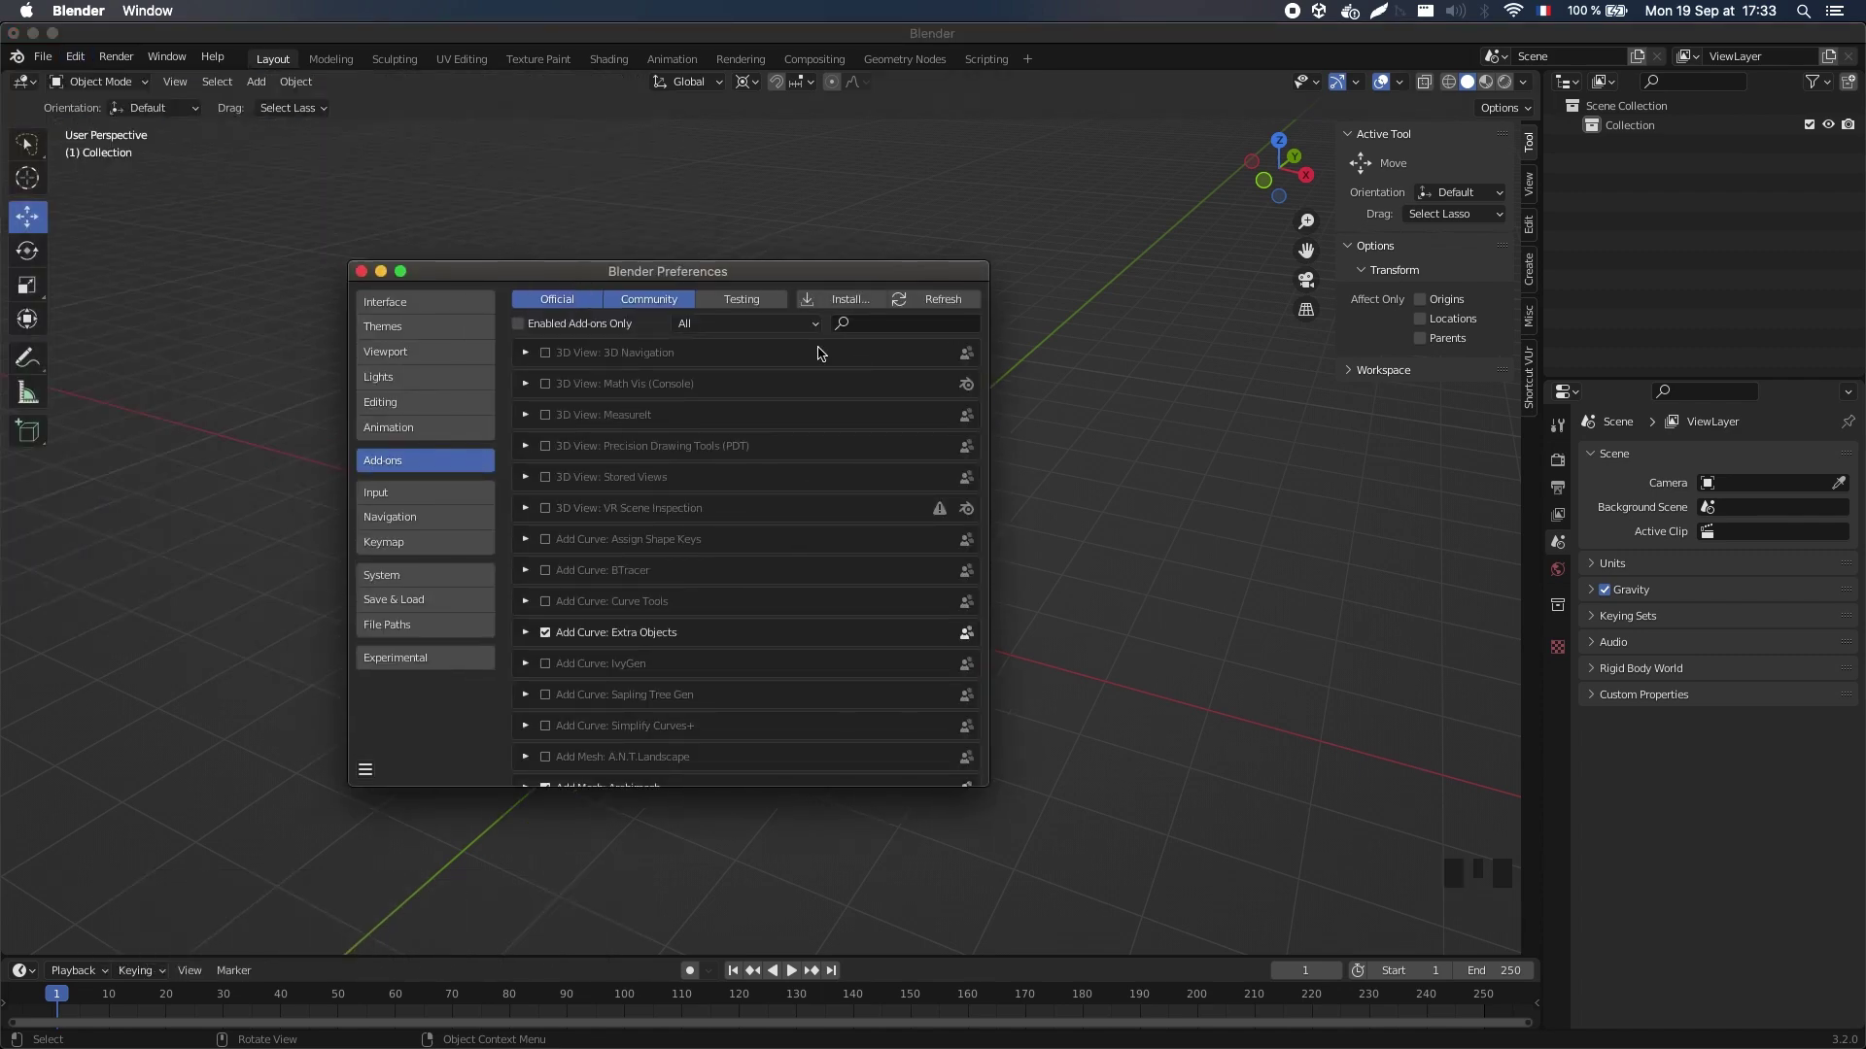
click(904, 323)
text(loop)
key(Return)
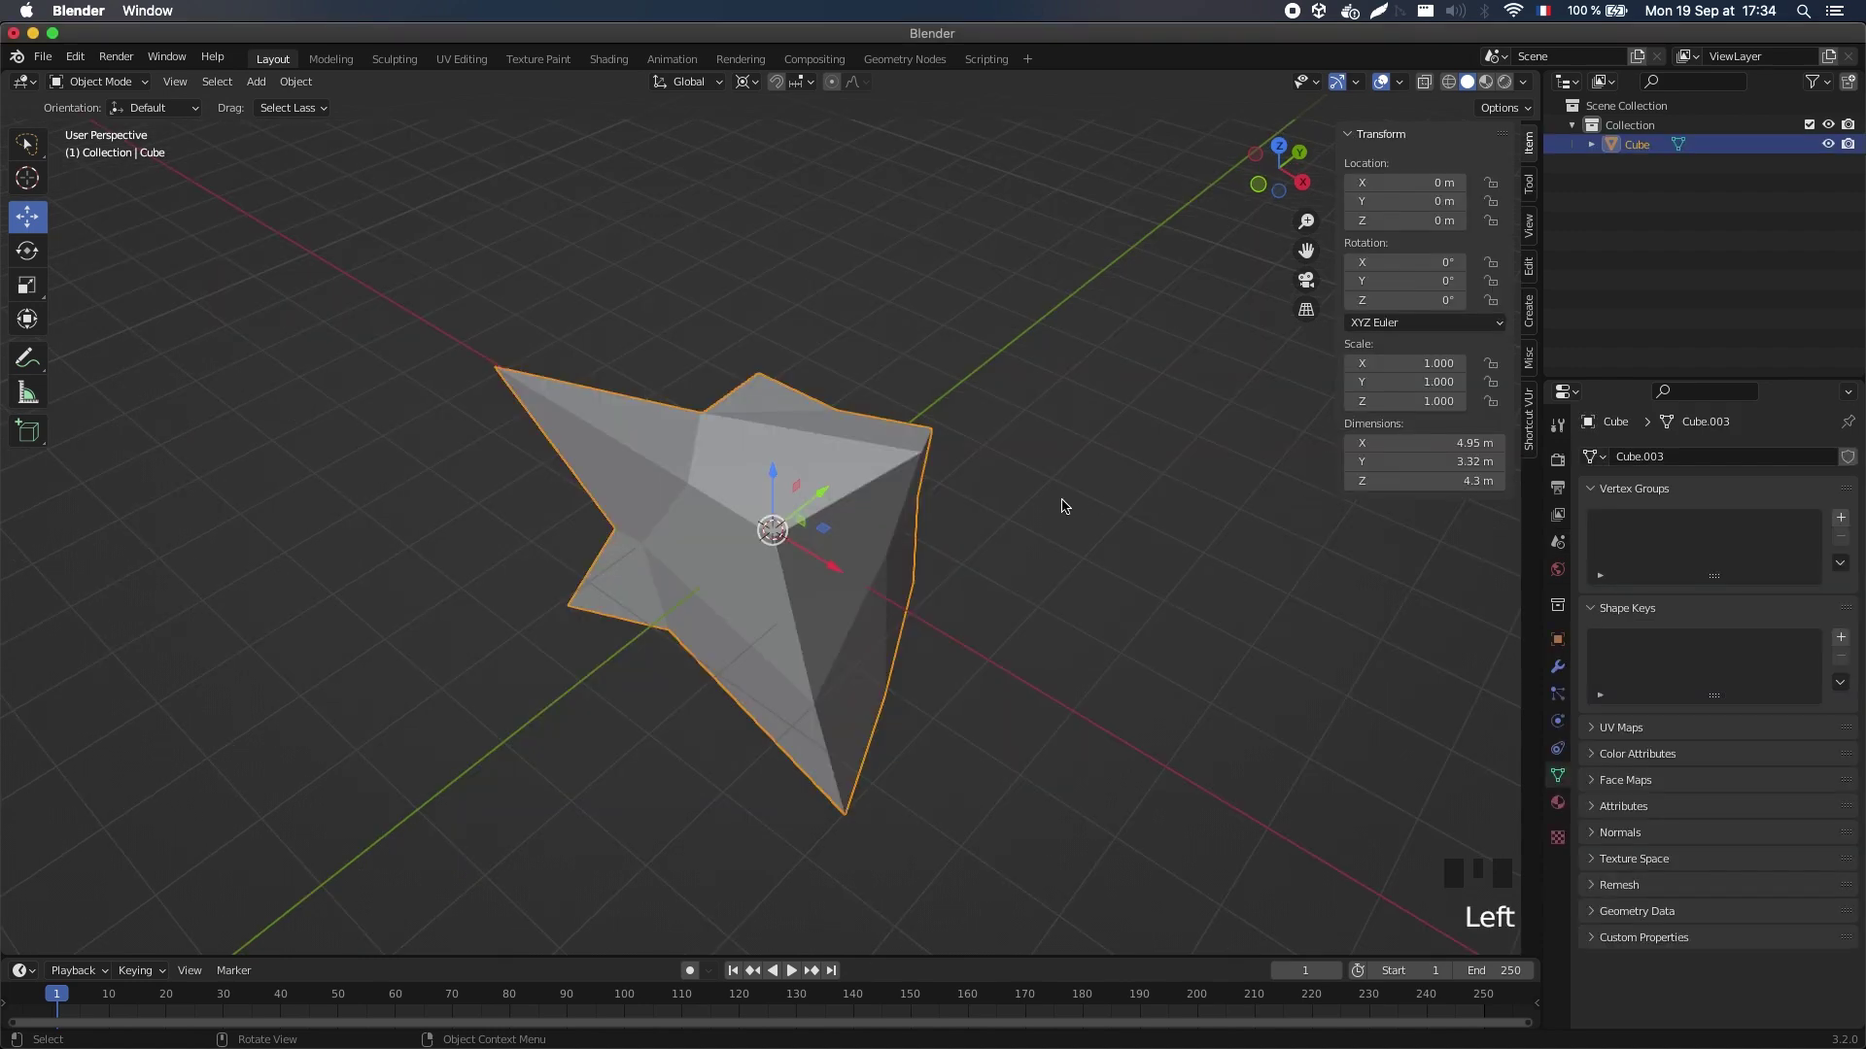
key(Tab)
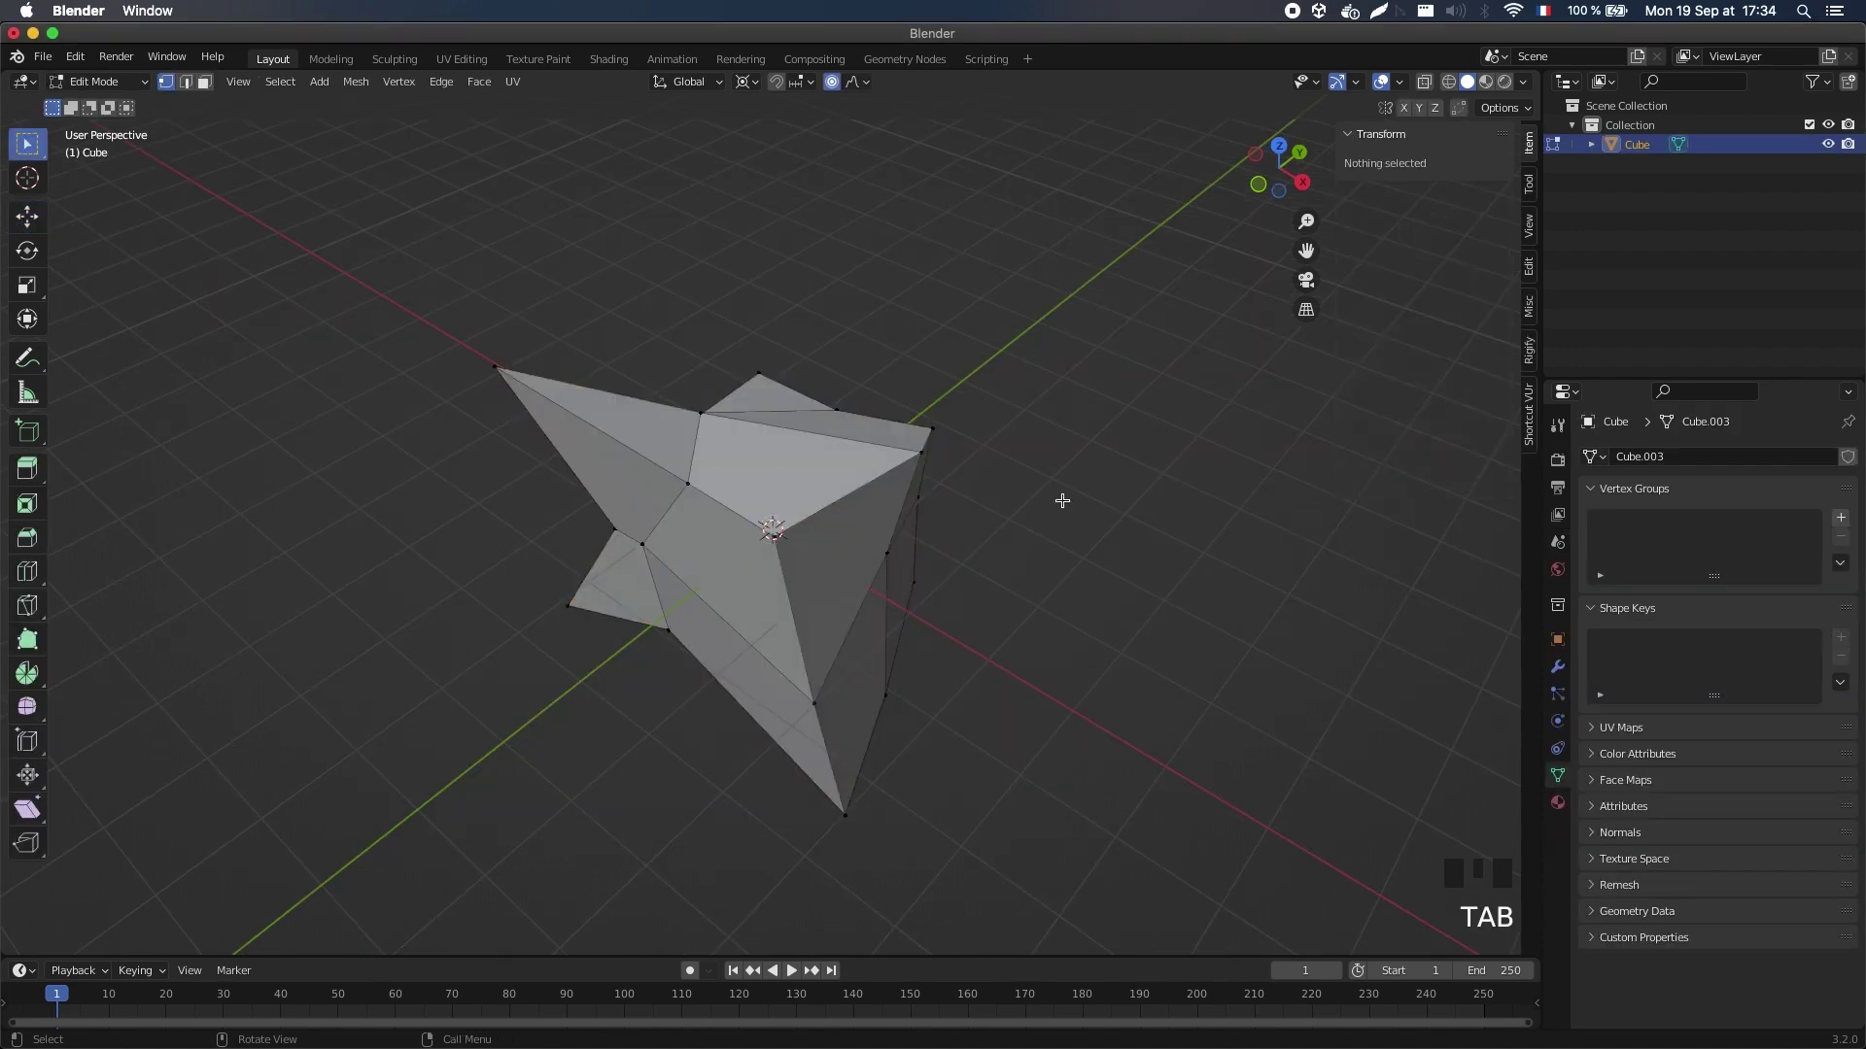
Apply LoopTools Flatten to the selected top faces with Best fit at 100% influence.
click(1530, 270)
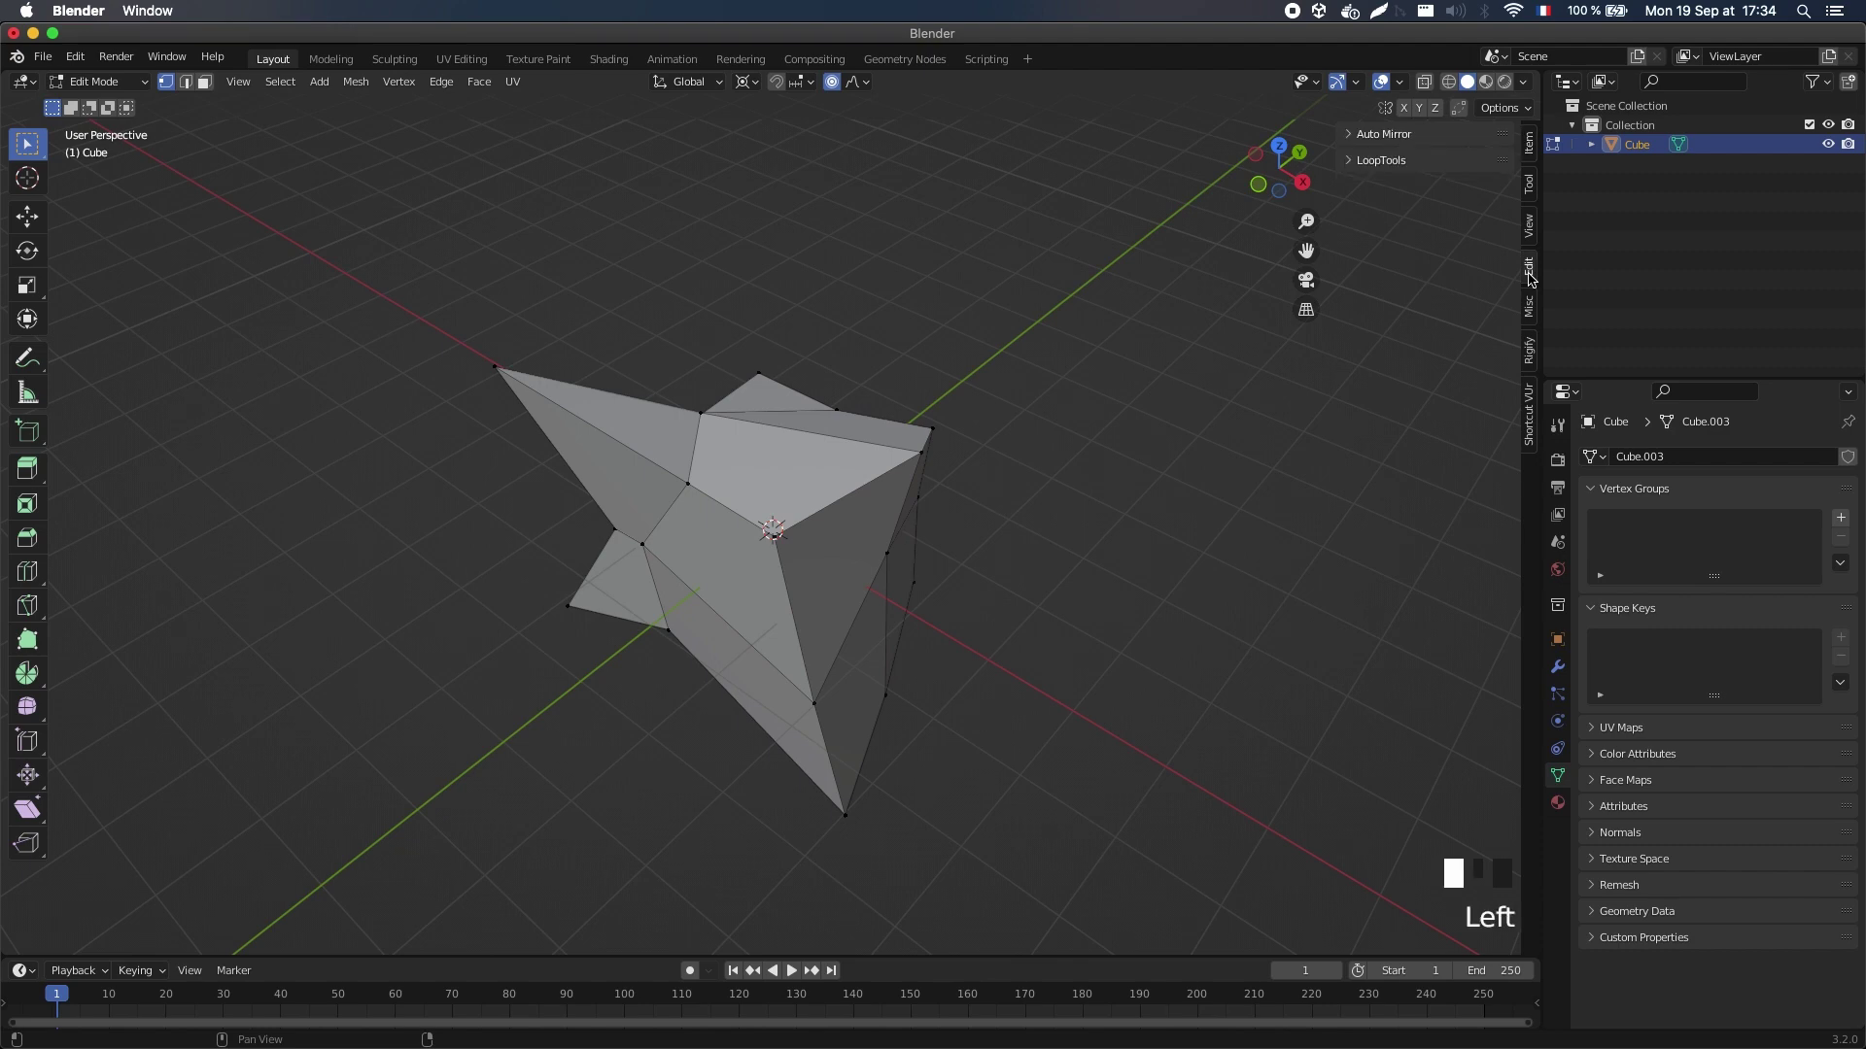
click(1349, 162)
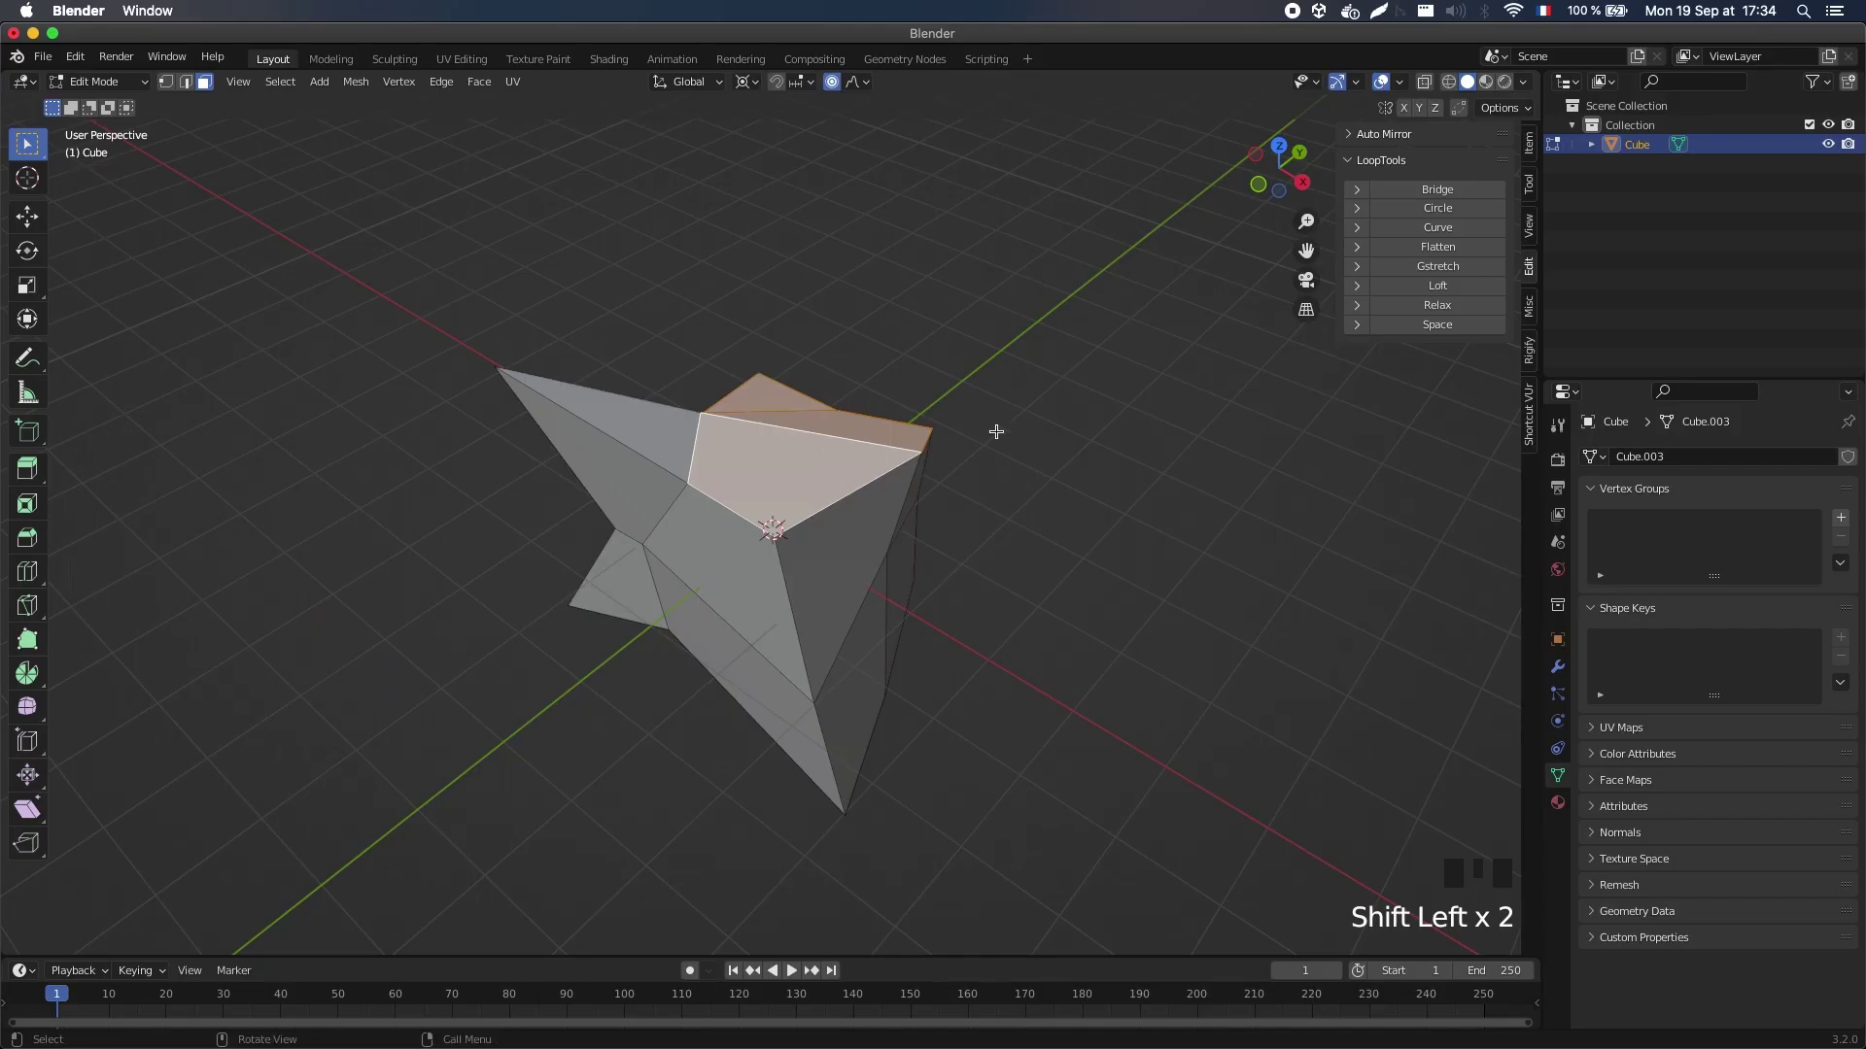
click(1398, 497)
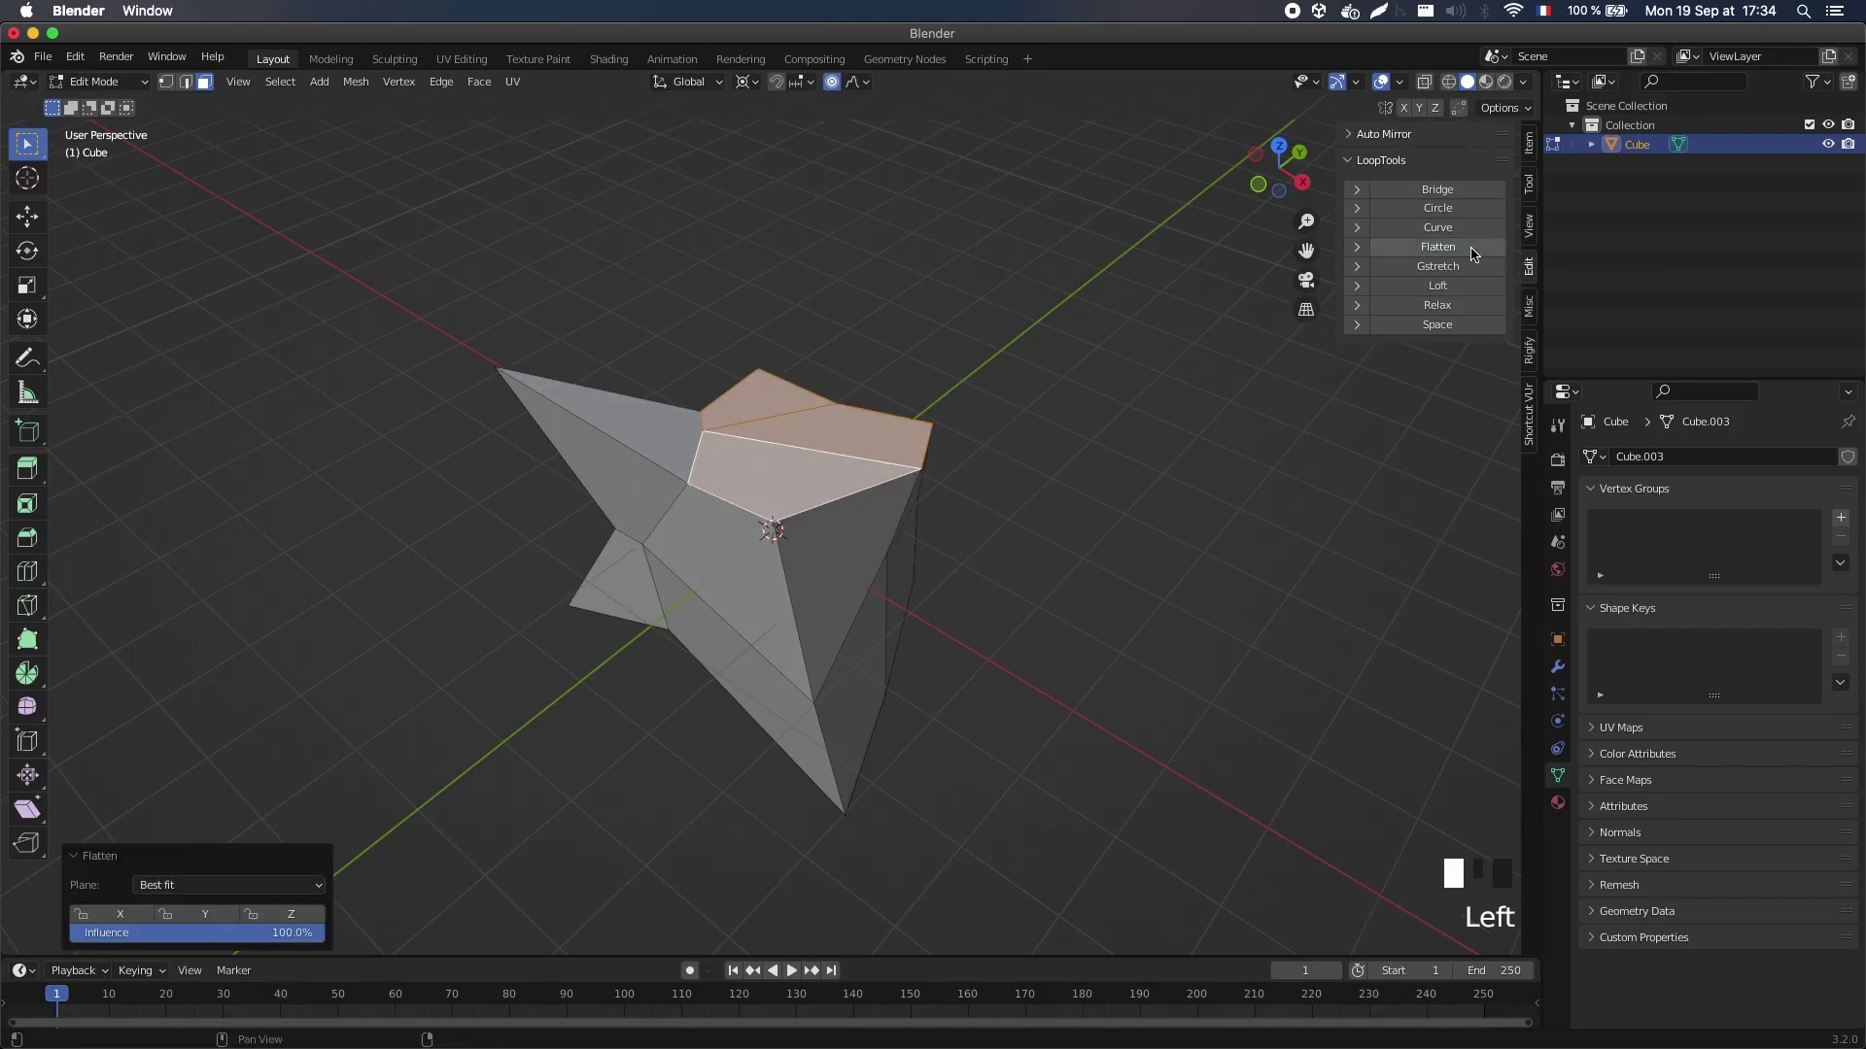
middle_drag(1095, 383, 964, 322)
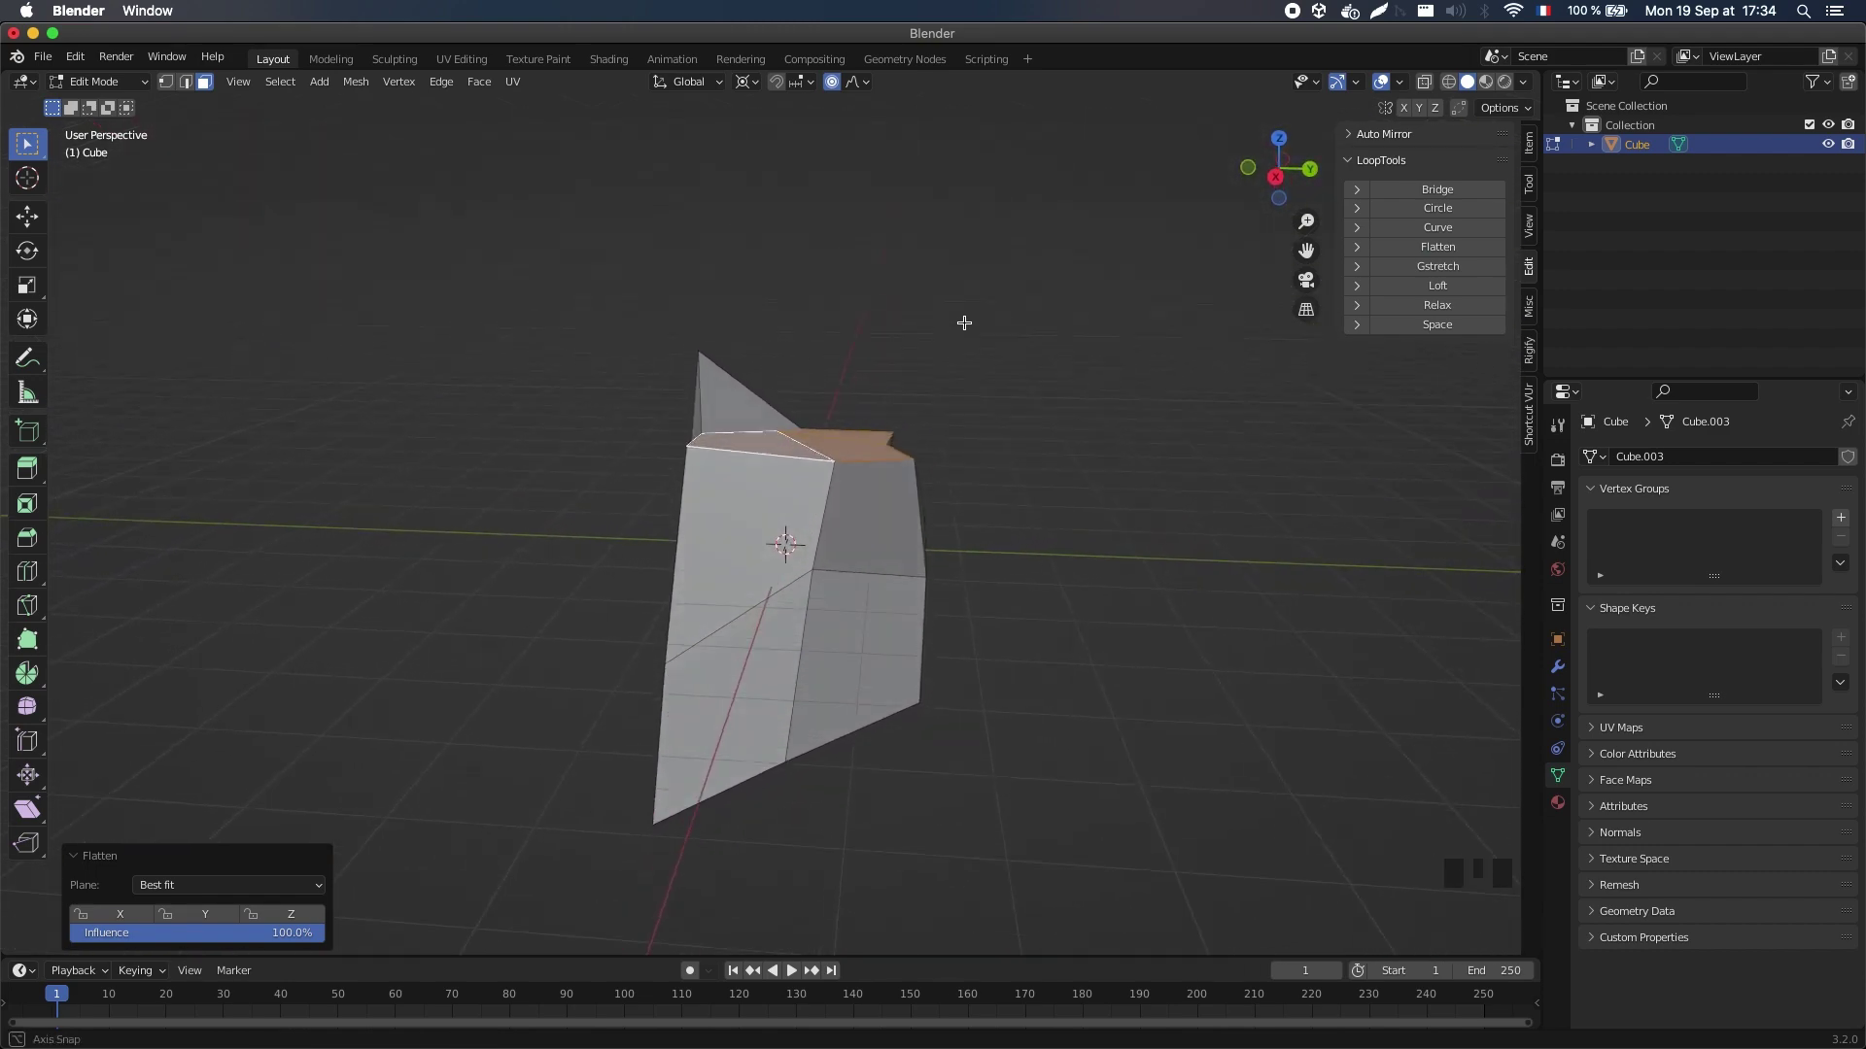